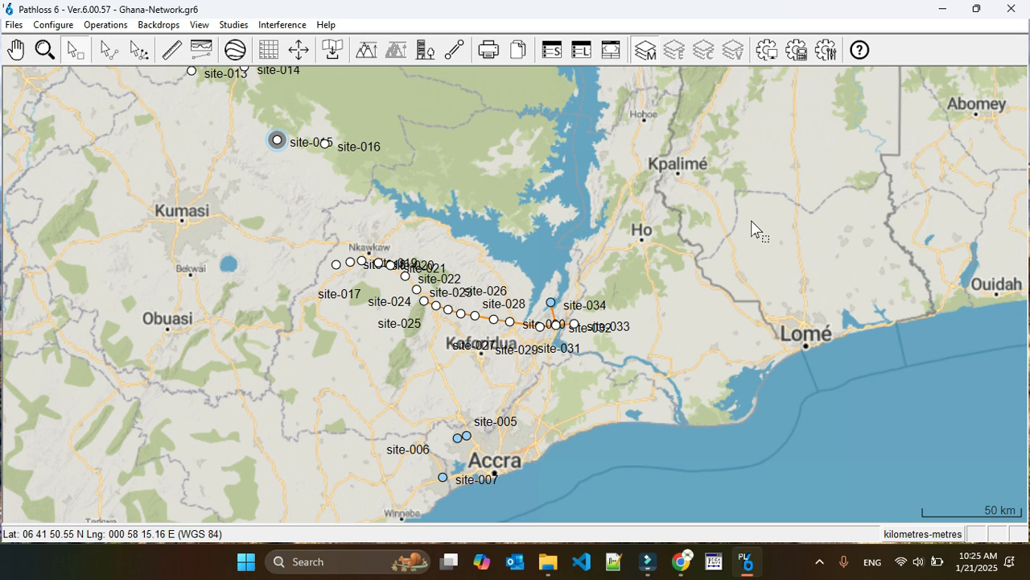
{"action": "left_click", "coordinate": [106, 25]}
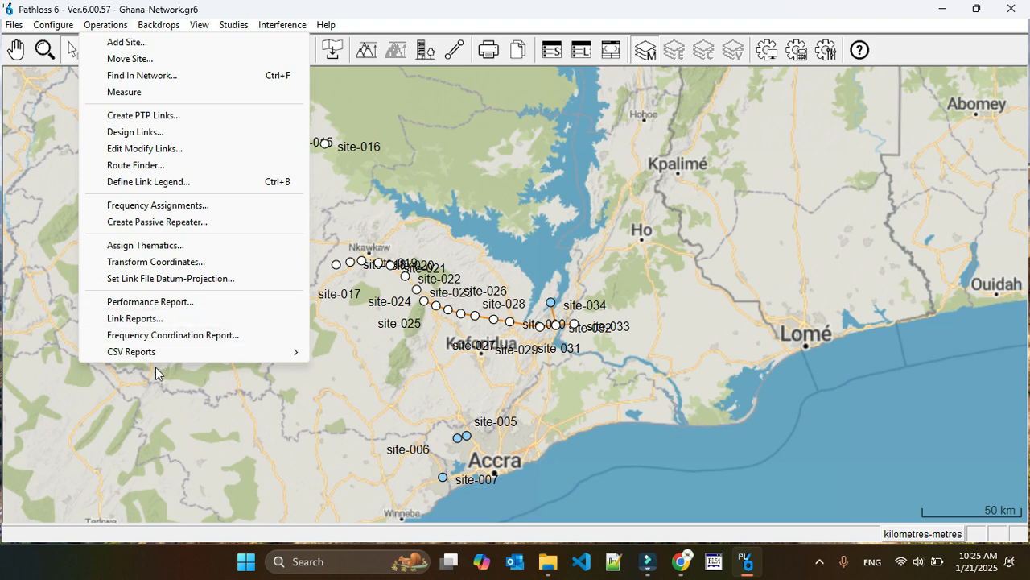
{"action": "mouse_move", "coordinate": [143, 354]}
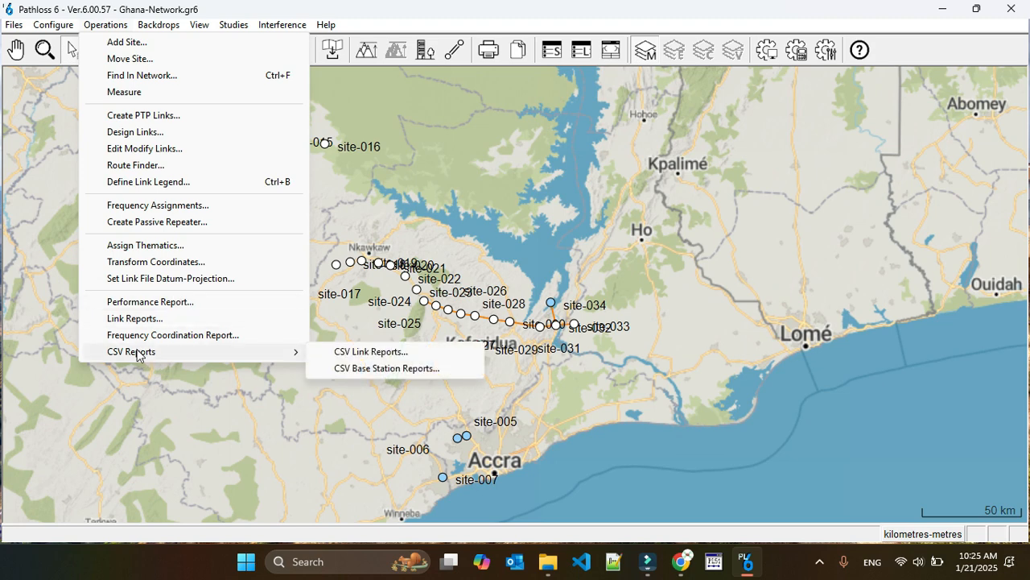
{"action": "left_click", "coordinate": [356, 351]}
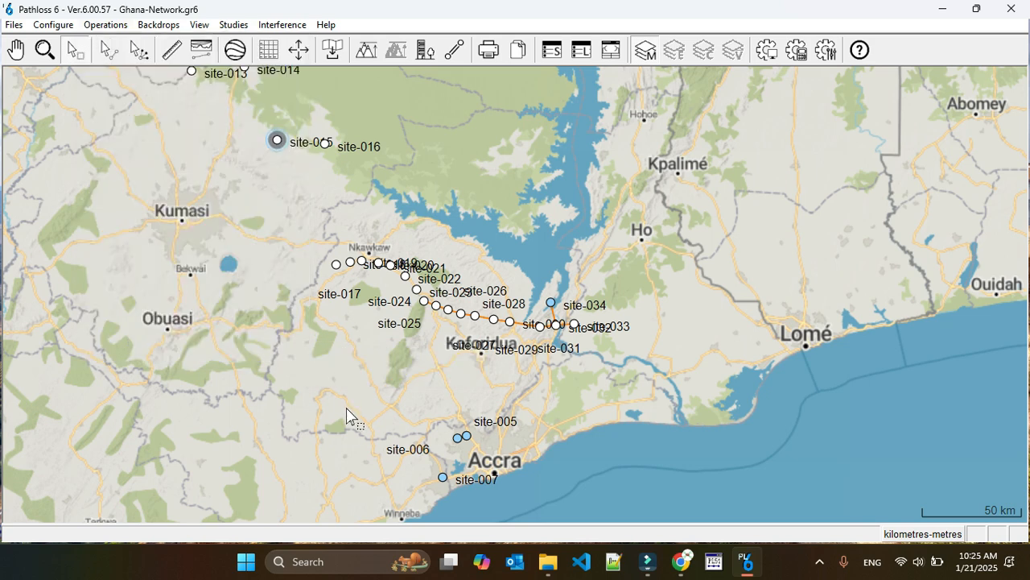
{"action": "left_click", "coordinate": [346, 409]}
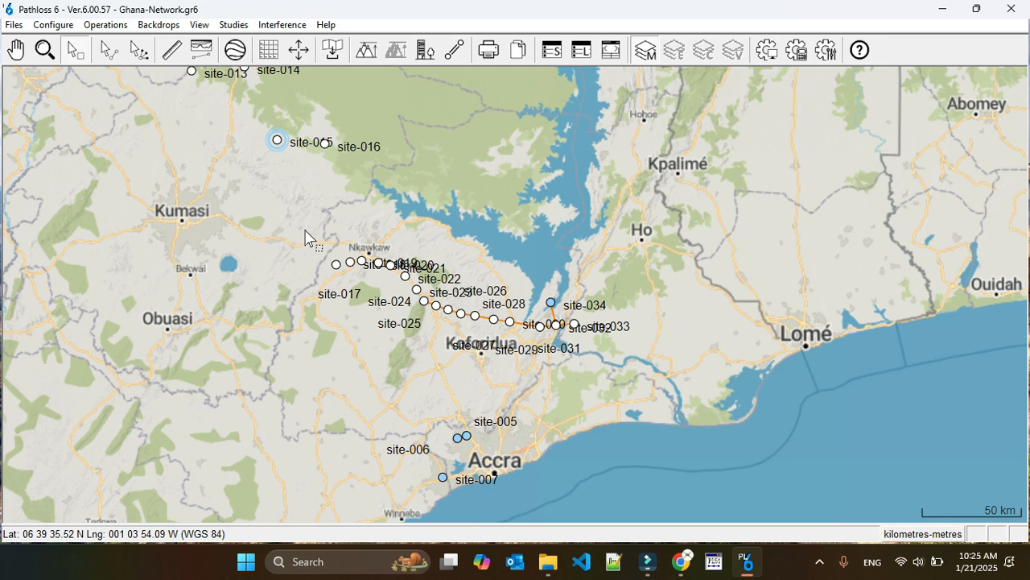
{"action": "left_click_drag", "start_coordinate": [571, 288], "coordinate": [423, 338]}
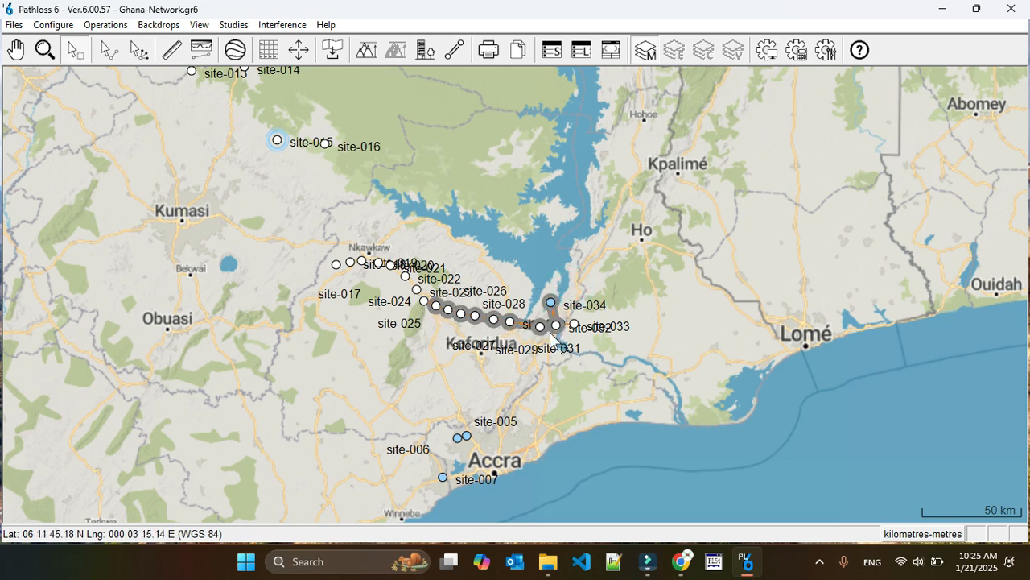
{"action": "left_click", "coordinate": [644, 278]}
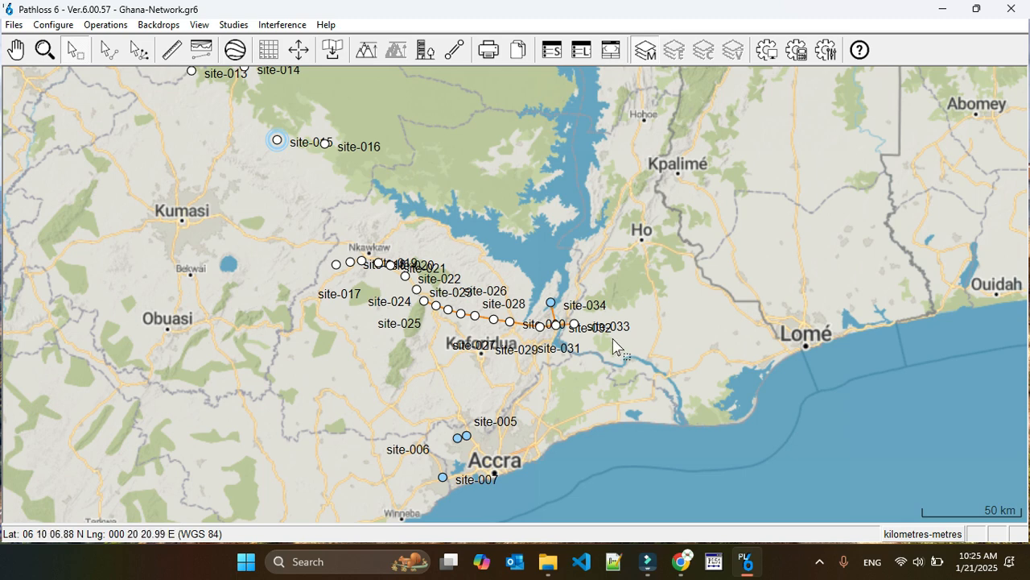
Select the eastern chain of linked sites on the map through site-033 and site-034, and start a CSV link report for them
{"action": "left_click_drag", "start_coordinate": [585, 344], "coordinate": [426, 292]}
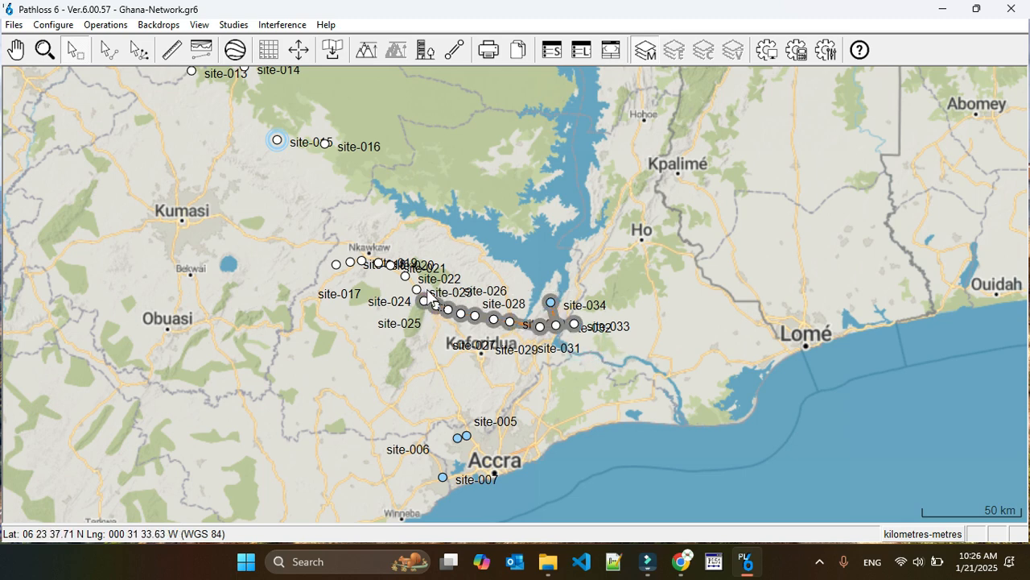
{"action": "left_click", "coordinate": [105, 24]}
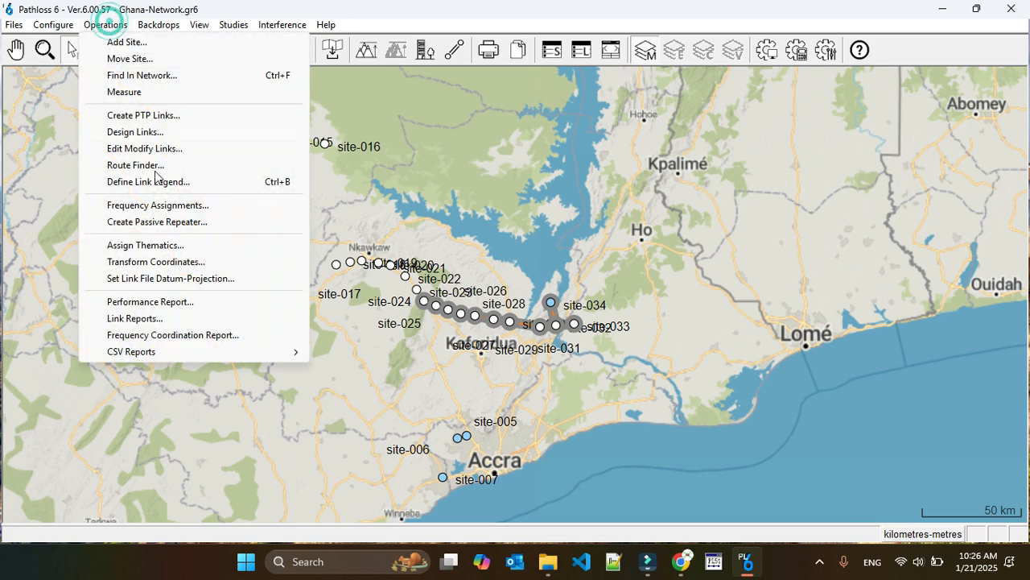
{"action": "mouse_move", "coordinate": [187, 354]}
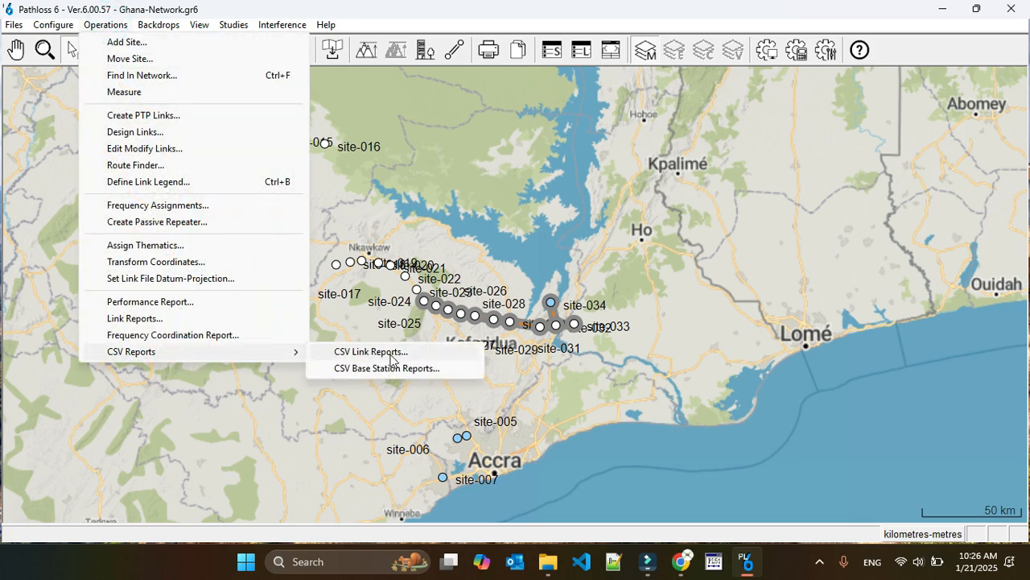
{"action": "left_click", "coordinate": [392, 353]}
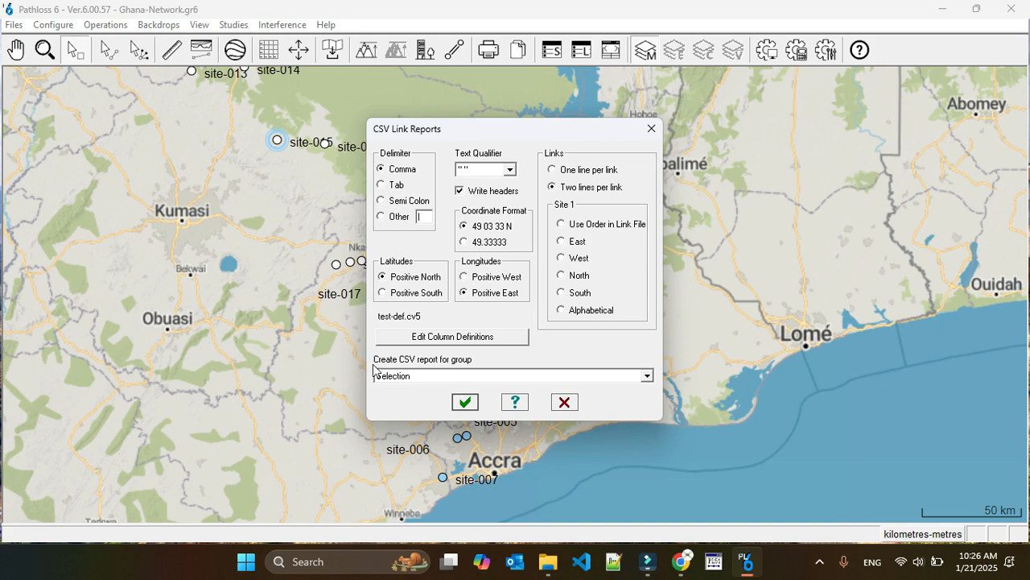
Check the report group and text qualifier choices, and set the CSV link report to one line per link
{"action": "left_click", "coordinate": [485, 373]}
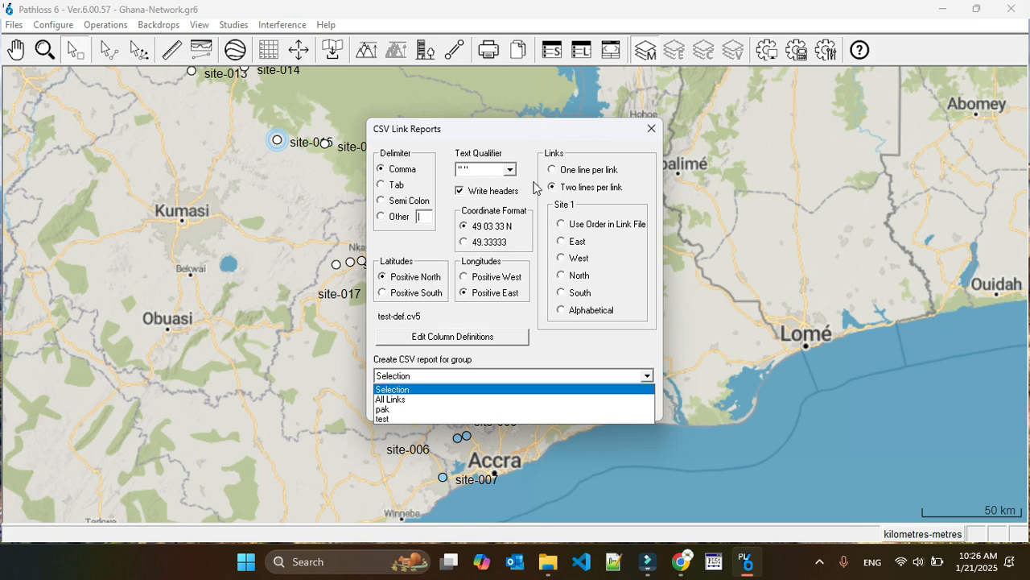
{"action": "left_click", "coordinate": [511, 175]}
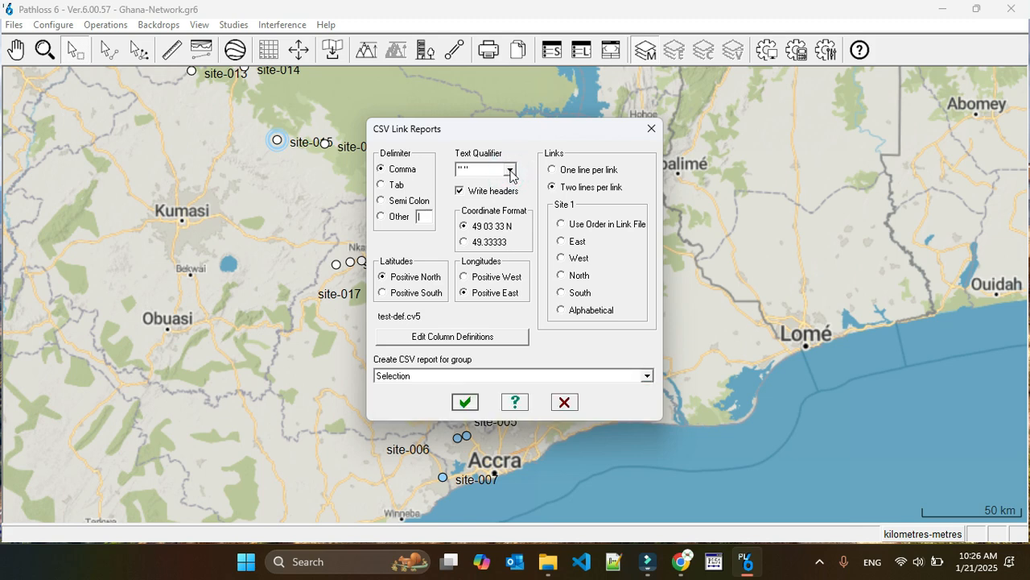
{"action": "left_click", "coordinate": [510, 171]}
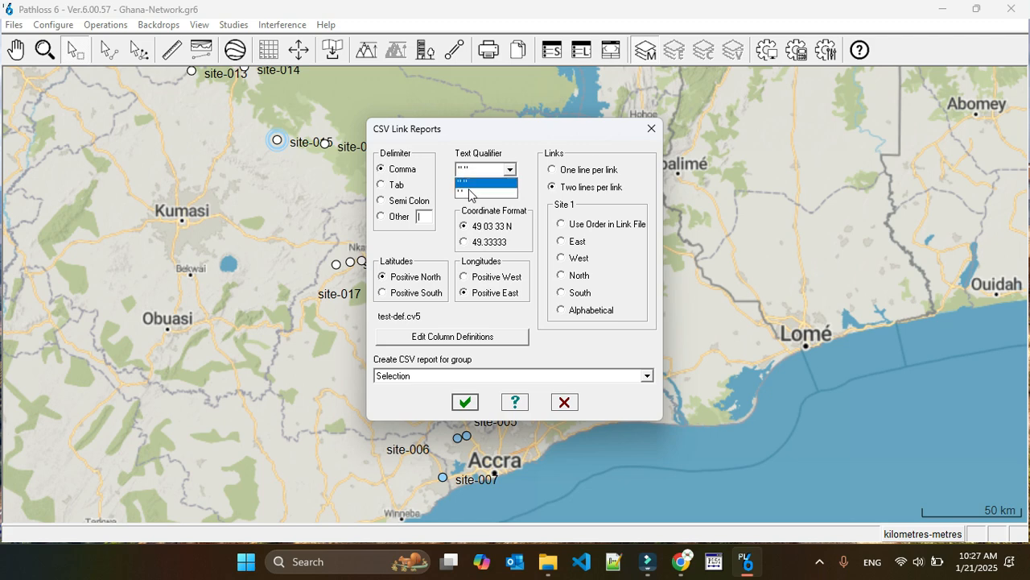
{"action": "left_click", "coordinate": [511, 170]}
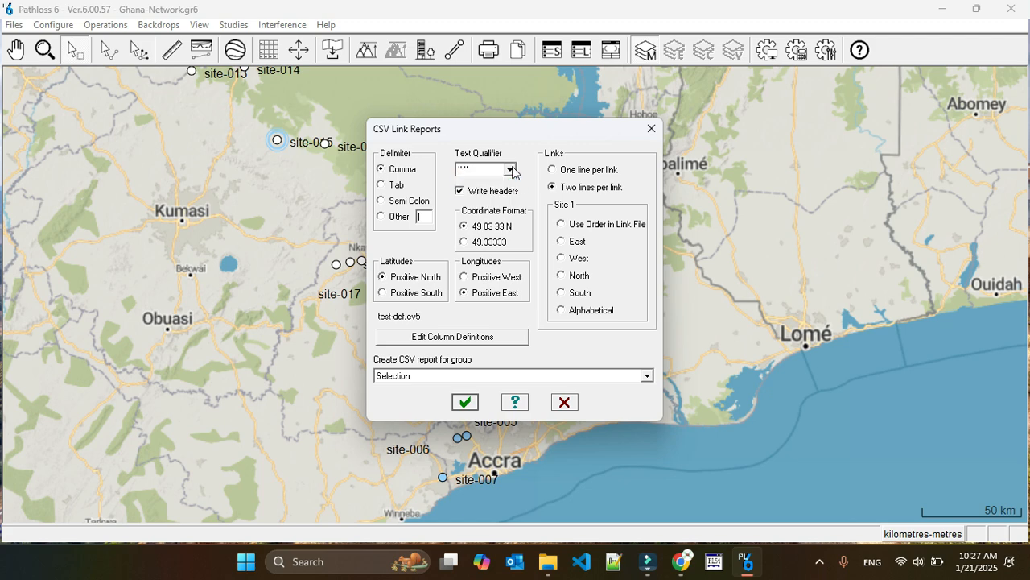
{"action": "left_click", "coordinate": [512, 170]}
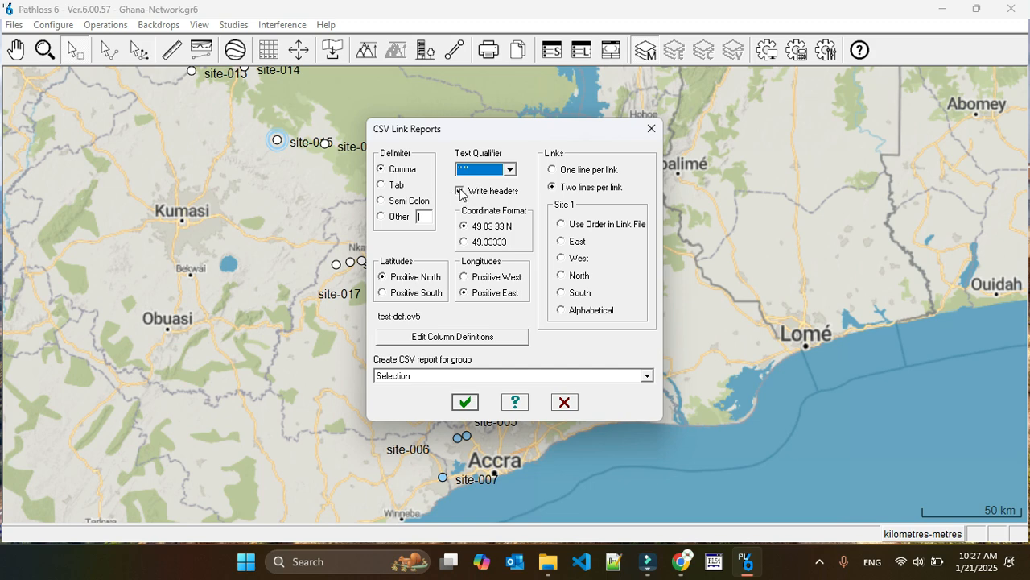
{"action": "left_click", "coordinate": [556, 171]}
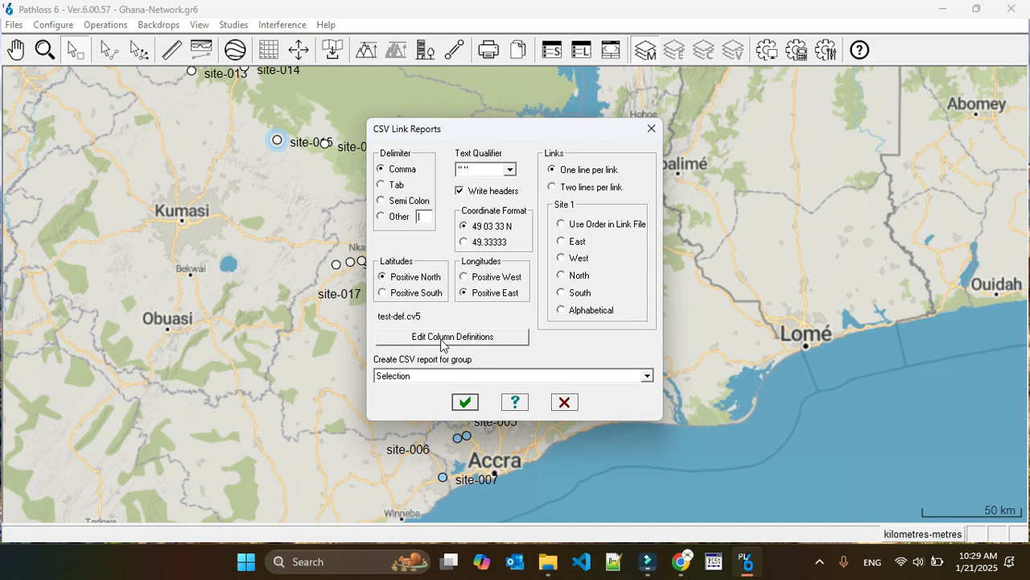
Open the report's column definitions and remove every column from the selected list
{"action": "left_click", "coordinate": [468, 339]}
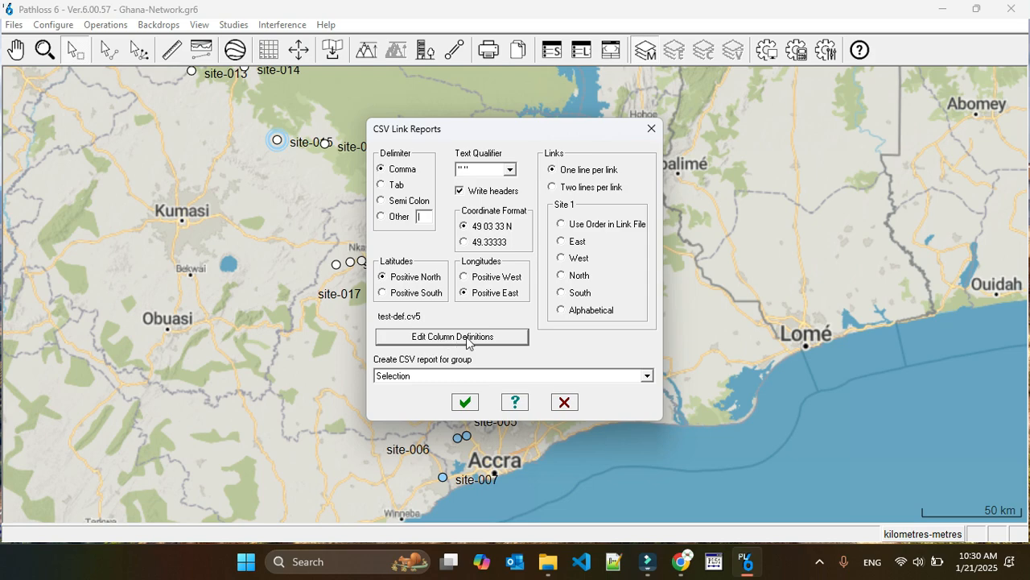
{"action": "left_click", "coordinate": [449, 338]}
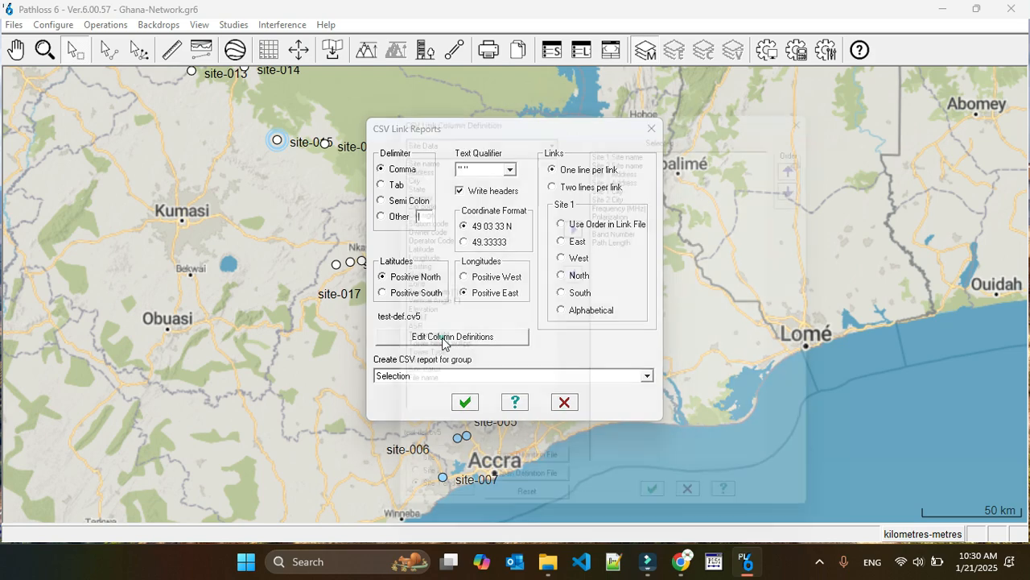
{"action": "left_click", "coordinate": [574, 274]}
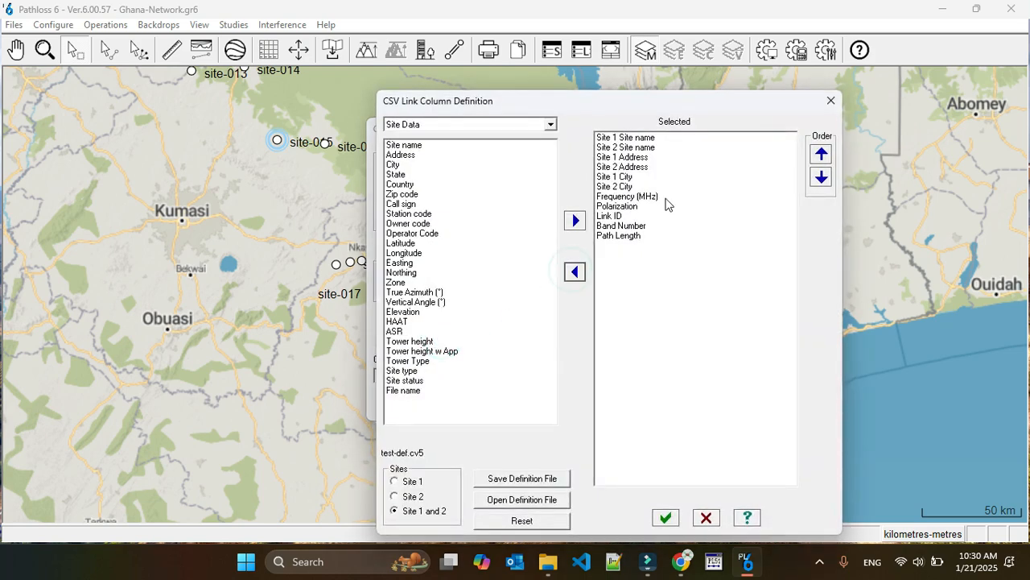
{"action": "left_click", "coordinate": [647, 238]}
{"action": "key", "text": "shift+Up"}
{"action": "key", "text": "shift+Up"}
{"action": "key", "text": "shift+Up"}
{"action": "key", "text": "shift+Up"}
{"action": "key", "text": "shift+Up"}
{"action": "key", "text": "shift+Up"}
{"action": "key", "text": "shift+Up"}
{"action": "key", "text": "shift+Up"}
{"action": "key", "text": "shift+Up"}
{"action": "key", "text": "shift+Up"}
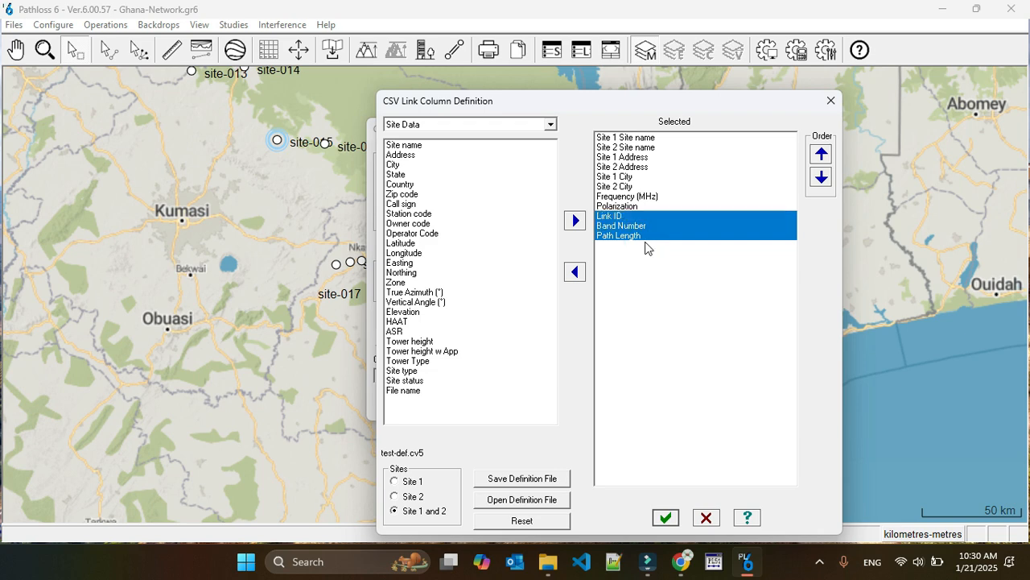
{"action": "left_click", "coordinate": [582, 270]}
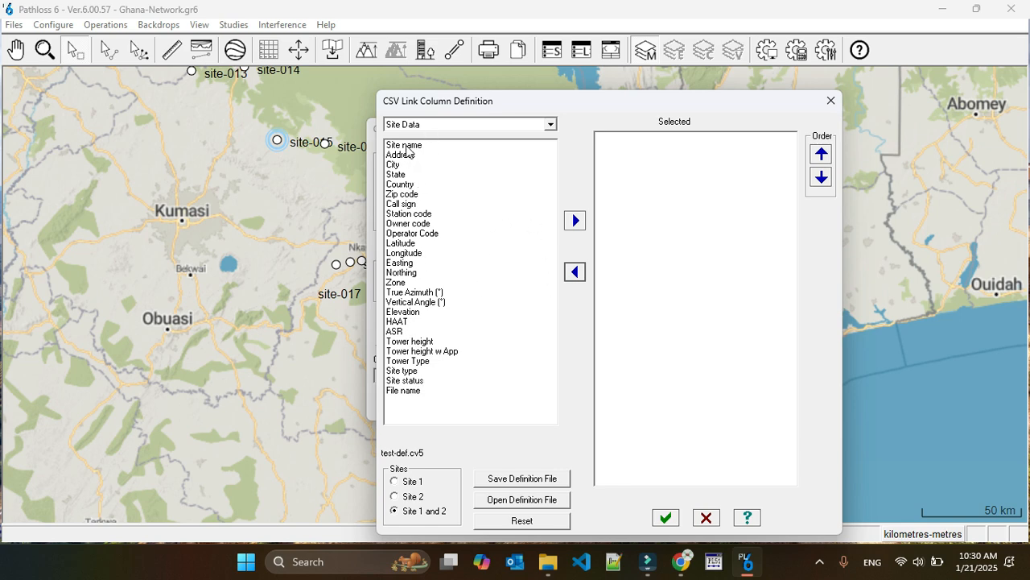
Examine which columns the Link Data and TR antennas categories offer for the CSV report
{"action": "mouse_move", "coordinate": [406, 151]}
{"action": "left_mouse_down"}
{"action": "mouse_move", "coordinate": [406, 207]}
{"action": "mouse_move", "coordinate": [451, 390]}
{"action": "mouse_move", "coordinate": [407, 398]}
{"action": "mouse_move", "coordinate": [402, 148]}
{"action": "left_mouse_up"}
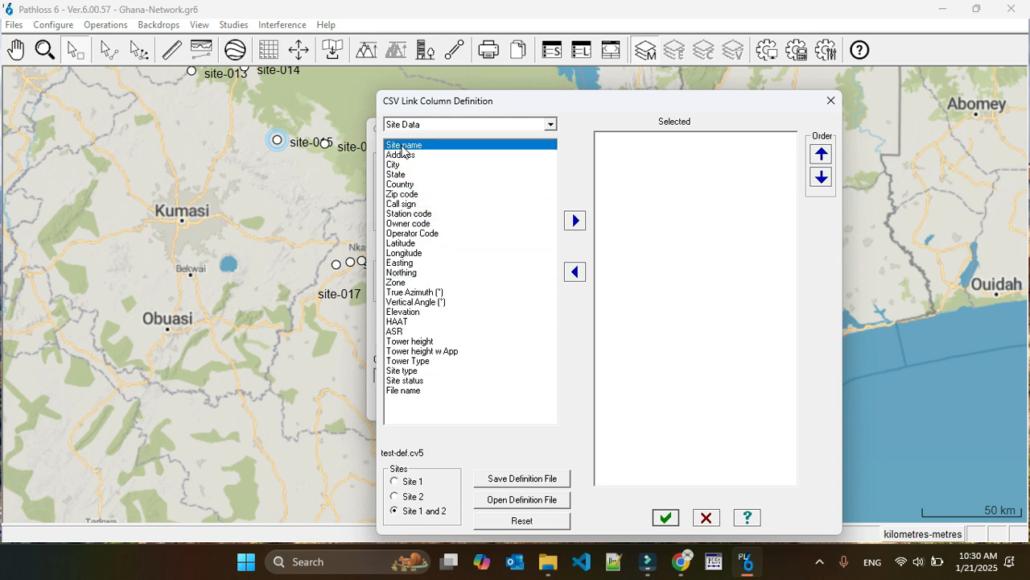
{"action": "left_click", "coordinate": [550, 124]}
{"action": "left_click", "coordinate": [480, 157]}
{"action": "left_click", "coordinate": [479, 128]}
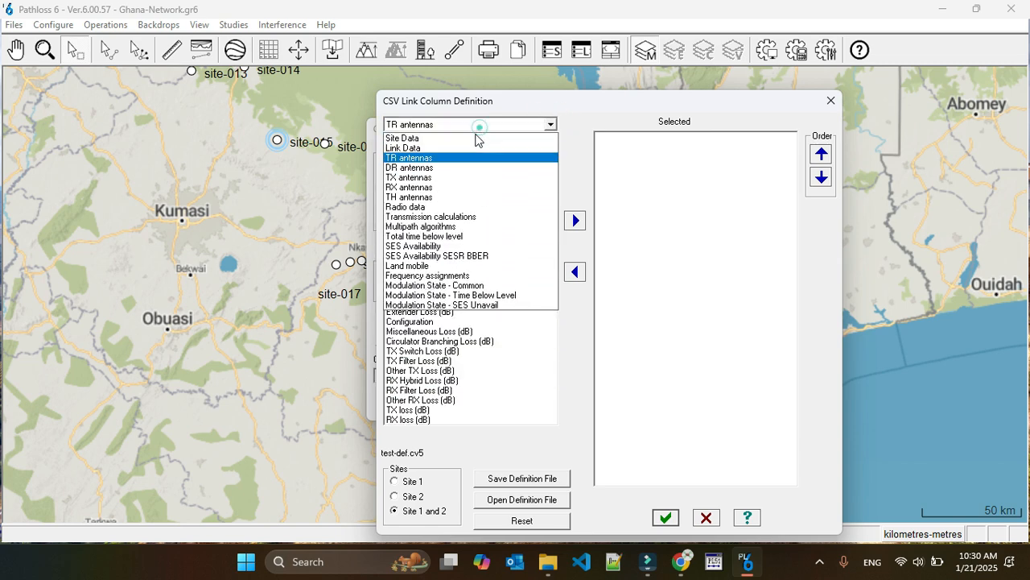
{"action": "left_click", "coordinate": [468, 148]}
{"action": "left_click", "coordinate": [467, 127]}
{"action": "left_click", "coordinate": [452, 158]}
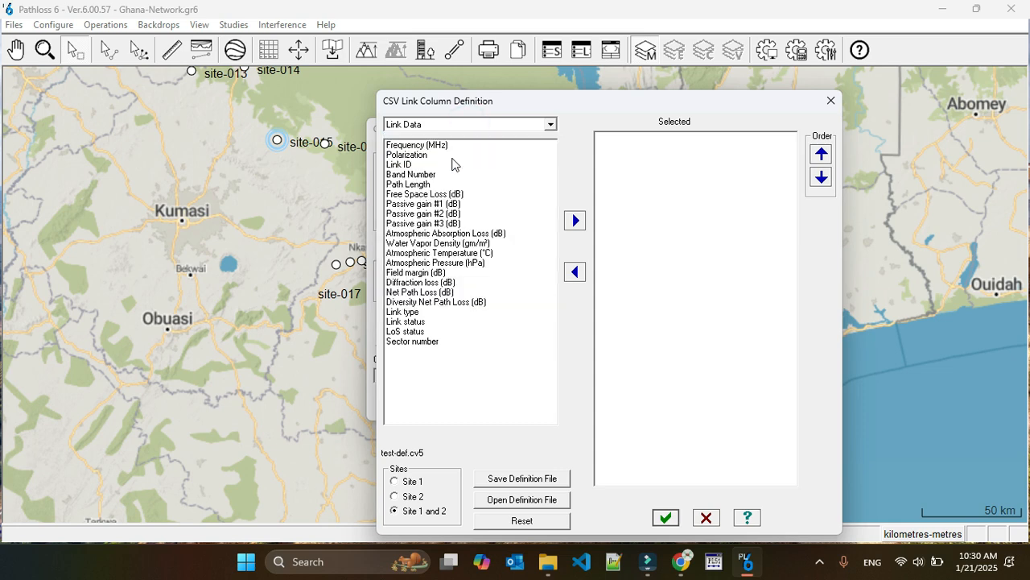
{"action": "left_click", "coordinate": [457, 126]}
{"action": "left_click", "coordinate": [446, 158]}
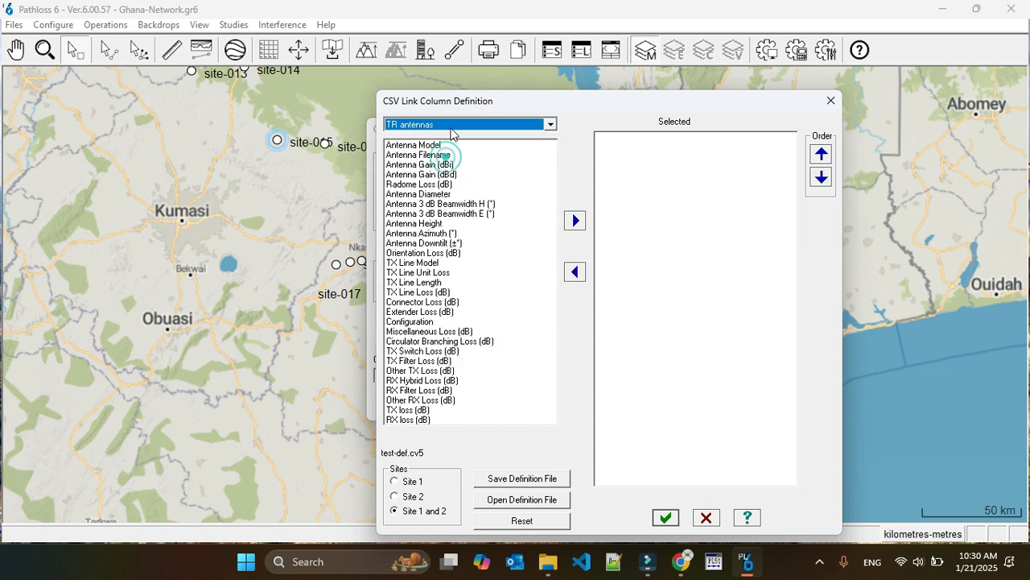
{"action": "left_click", "coordinate": [450, 126]}
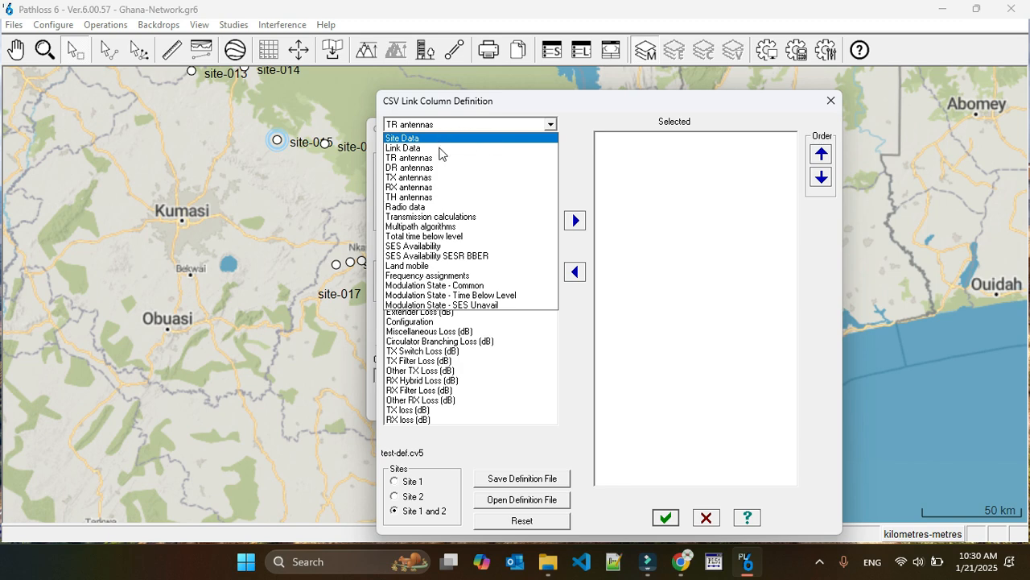
{"action": "left_click", "coordinate": [569, 348]}
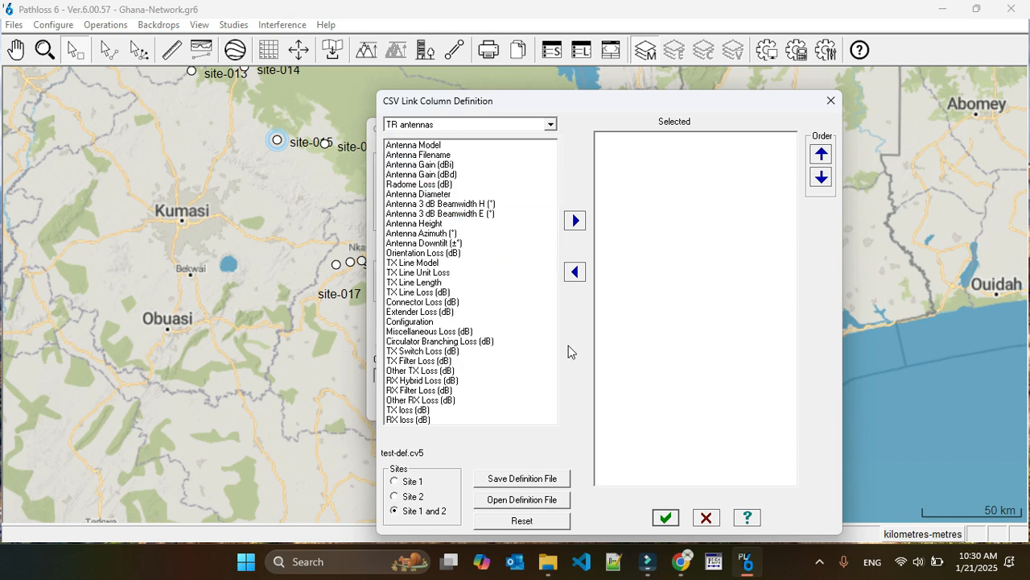
Look through the full column lists of the Radio data and TR antennas categories, and switch to Link Data
{"action": "left_click", "coordinate": [434, 126]}
{"action": "left_click", "coordinate": [420, 206]}
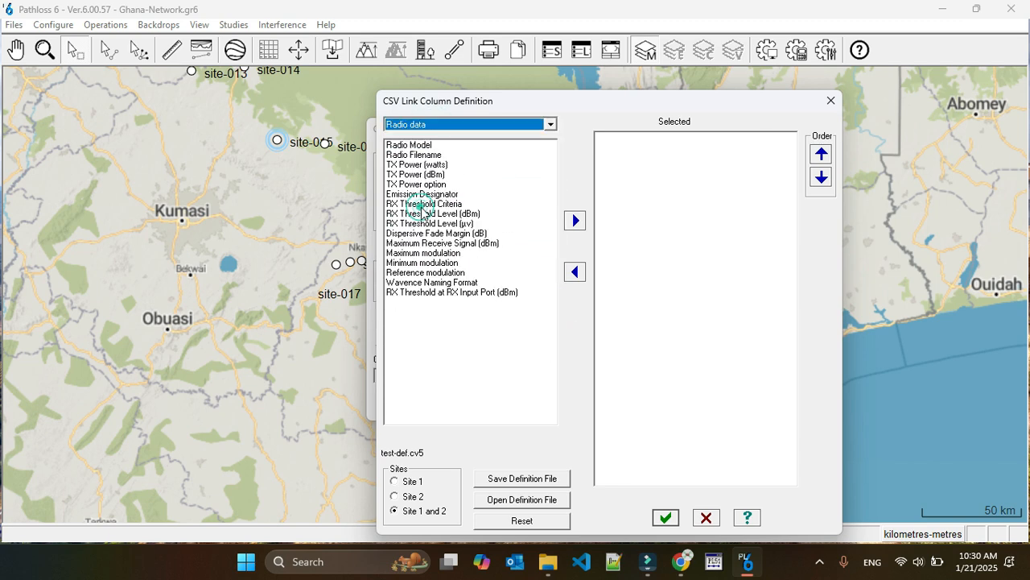
{"action": "left_click_drag", "start_coordinate": [424, 149], "coordinate": [428, 305]}
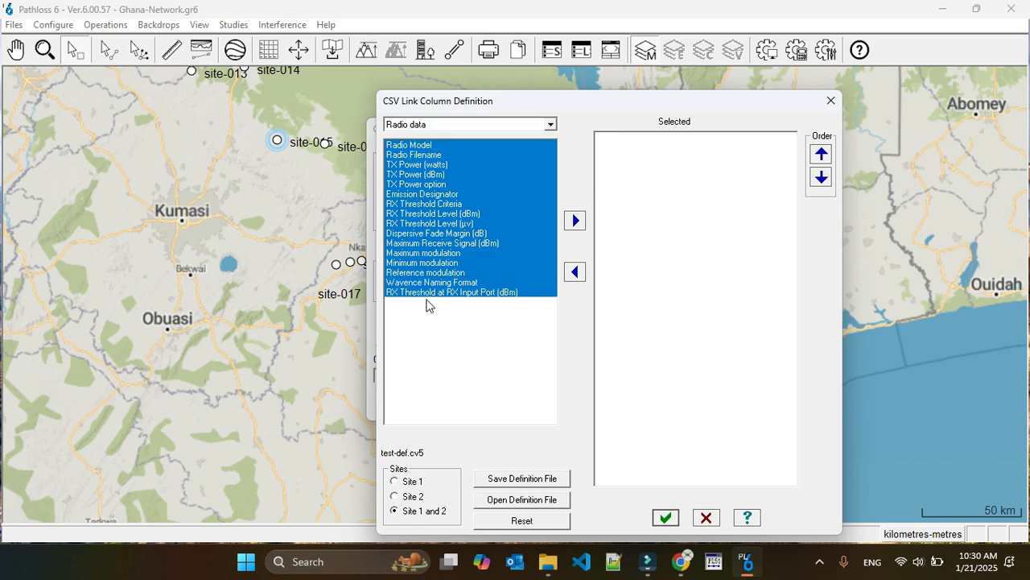
{"action": "left_click", "coordinate": [460, 125]}
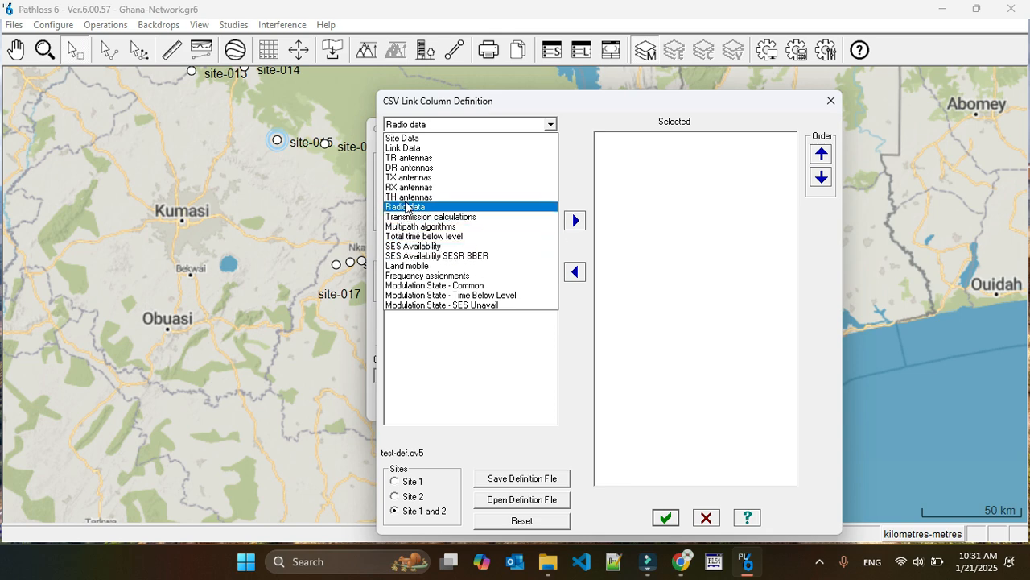
{"action": "left_click", "coordinate": [407, 158]}
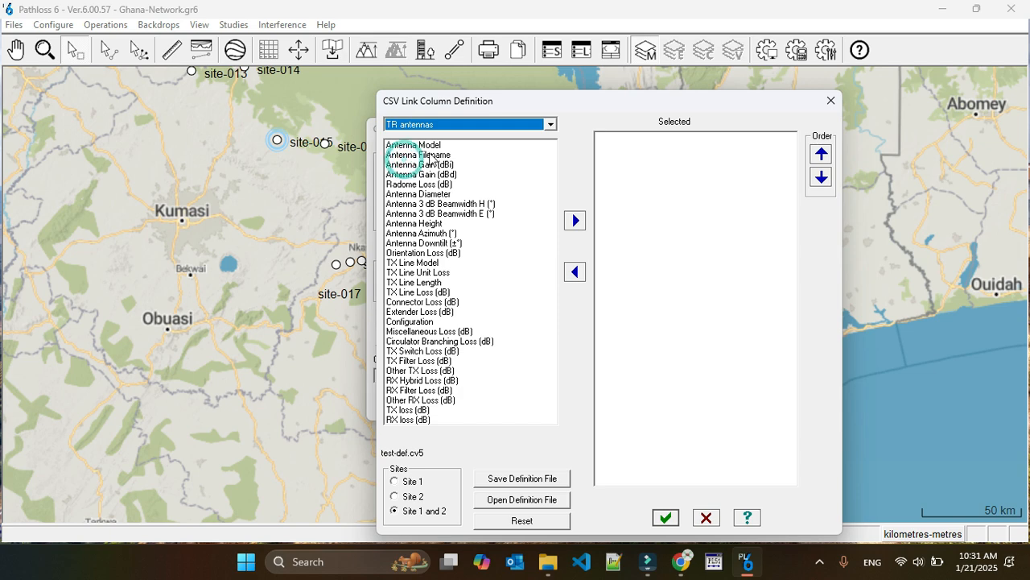
{"action": "left_click_drag", "start_coordinate": [406, 146], "coordinate": [429, 433]}
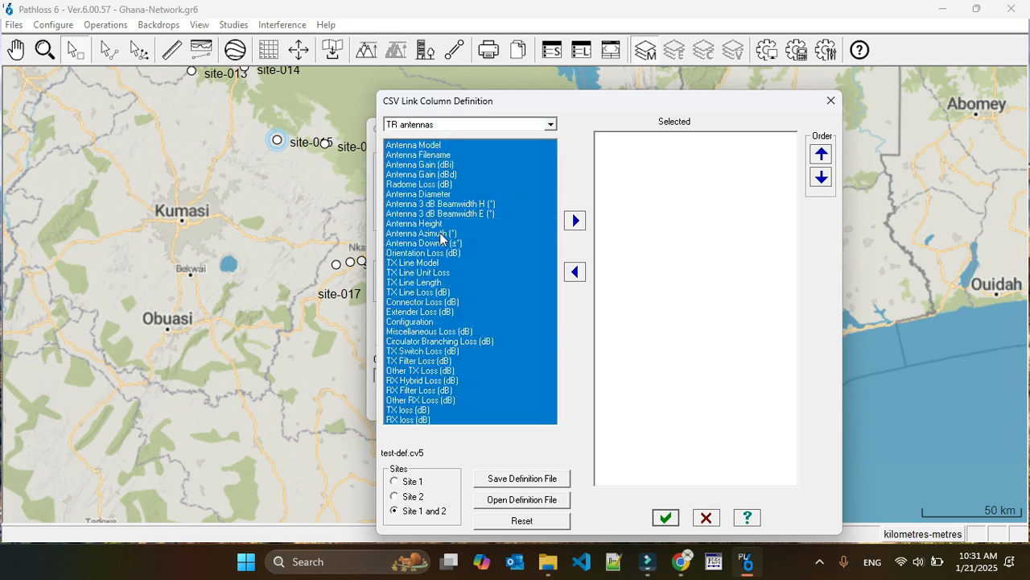
{"action": "left_click", "coordinate": [430, 126]}
{"action": "left_click", "coordinate": [428, 142]}
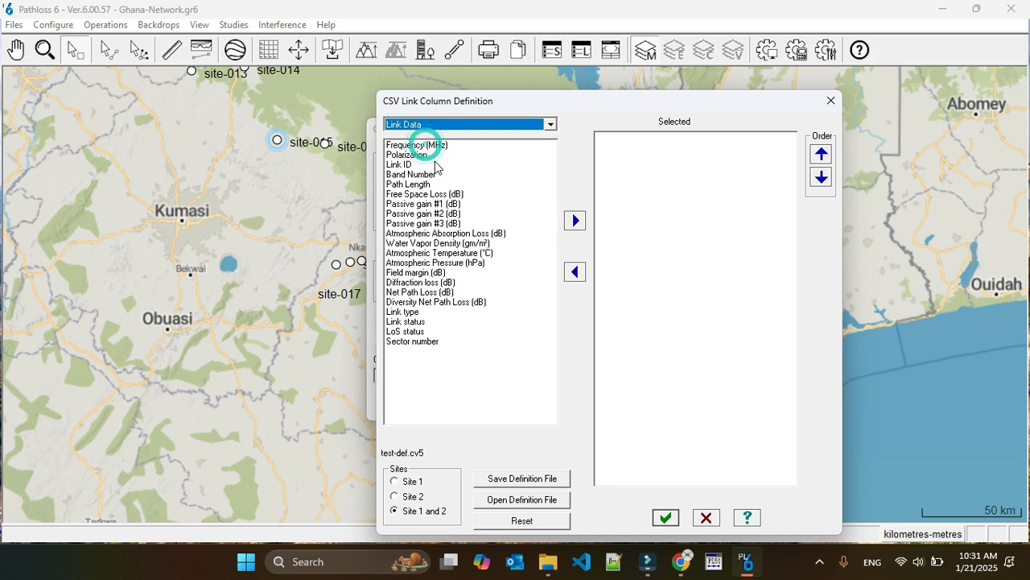
Add the Site name column from the Site Data category to the report for sites 1 and 2
{"action": "left_click", "coordinate": [444, 127]}
{"action": "left_click", "coordinate": [435, 138]}
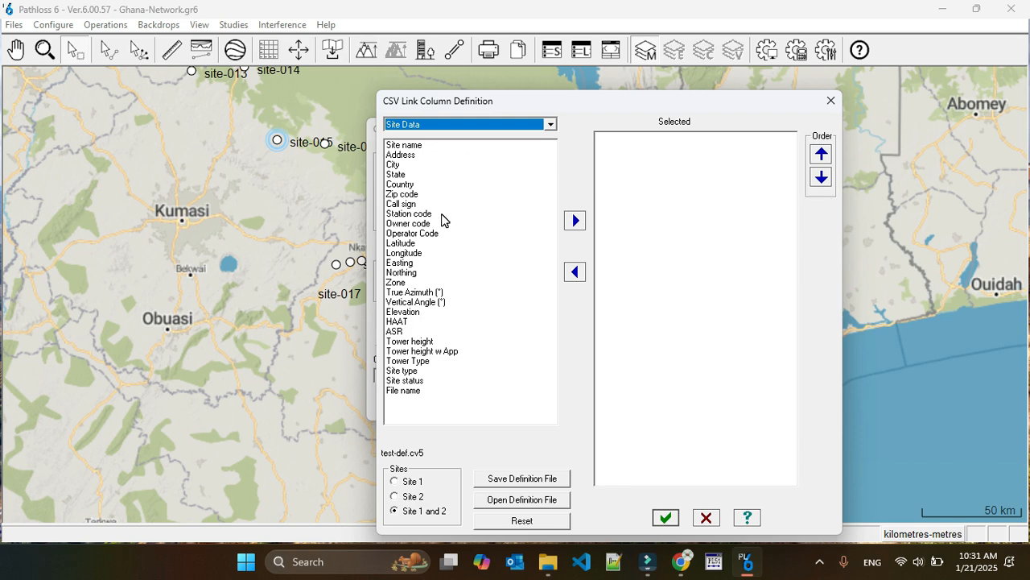
{"action": "left_click", "coordinate": [419, 148]}
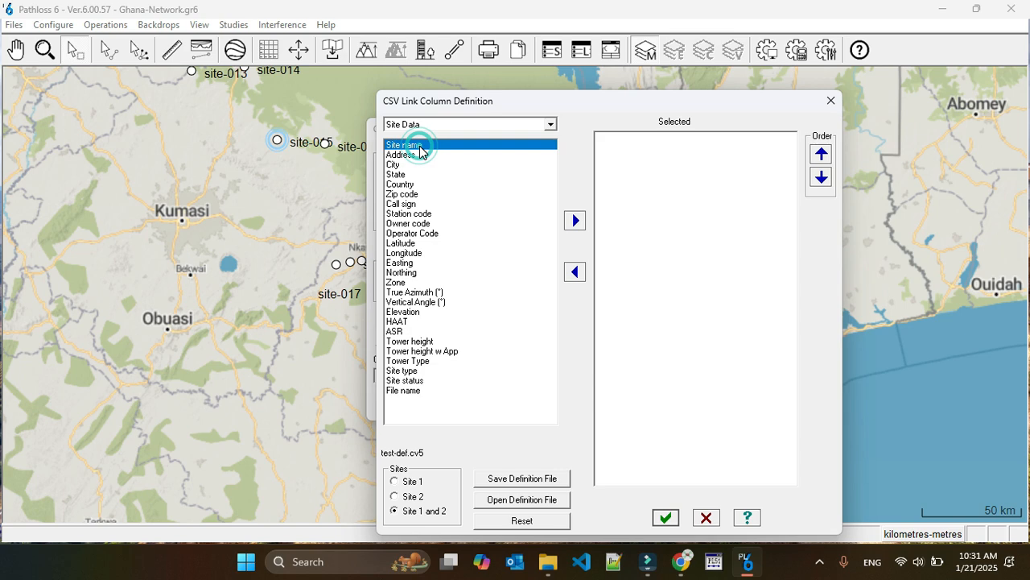
{"action": "left_click", "coordinate": [575, 220]}
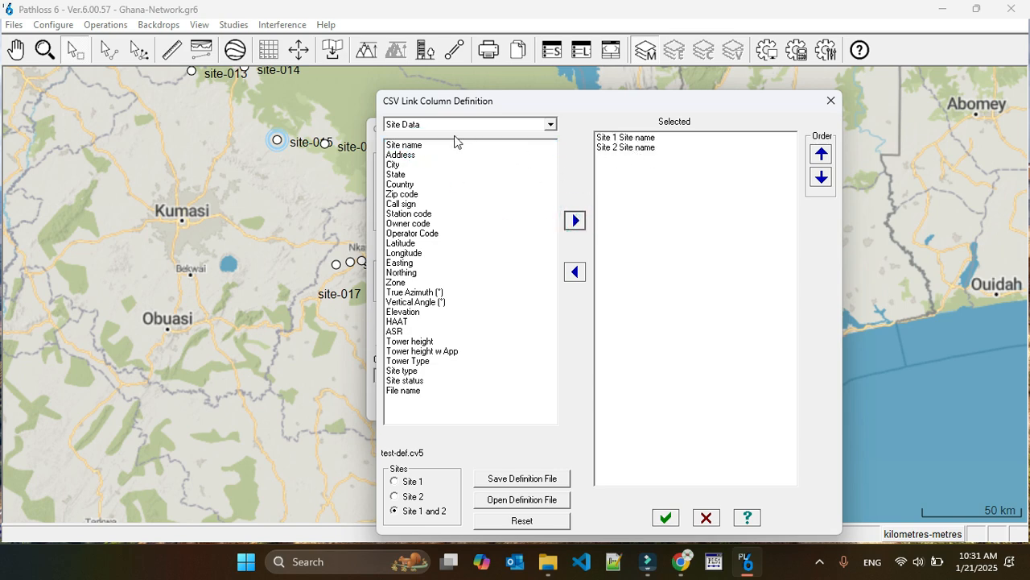
Add the Frequency (MHz), Path Length and Field margin (dB) columns from the Link Data category
{"action": "left_click", "coordinate": [421, 126]}
{"action": "left_click", "coordinate": [437, 153]}
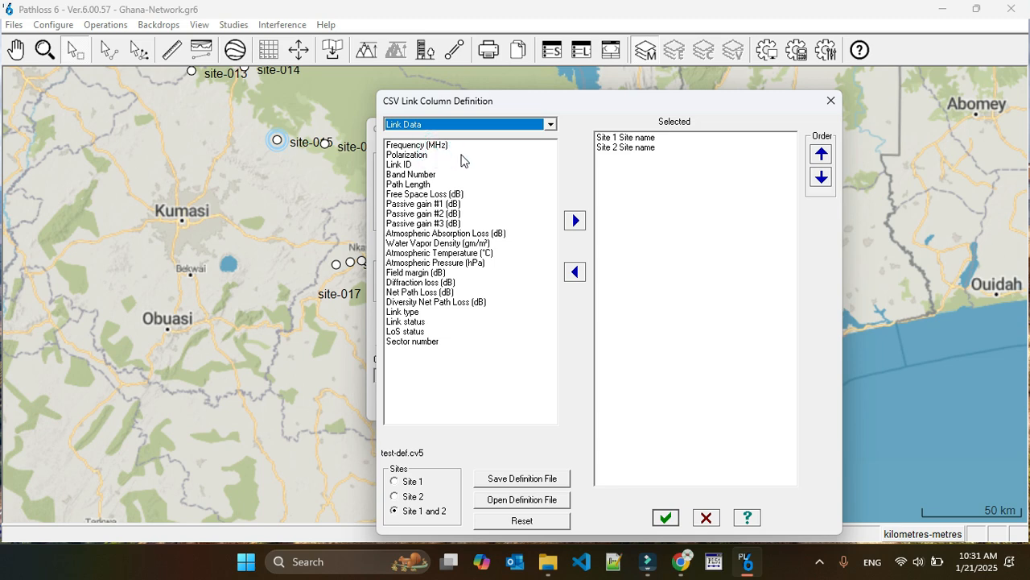
{"action": "left_click", "coordinate": [435, 145]}
{"action": "left_click", "coordinate": [575, 220]}
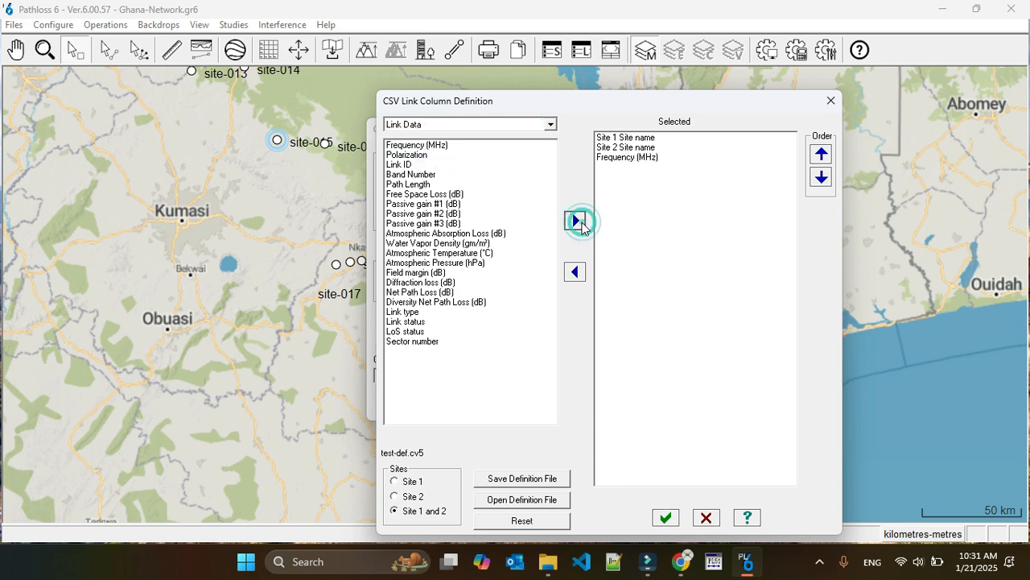
{"action": "left_click", "coordinate": [435, 183]}
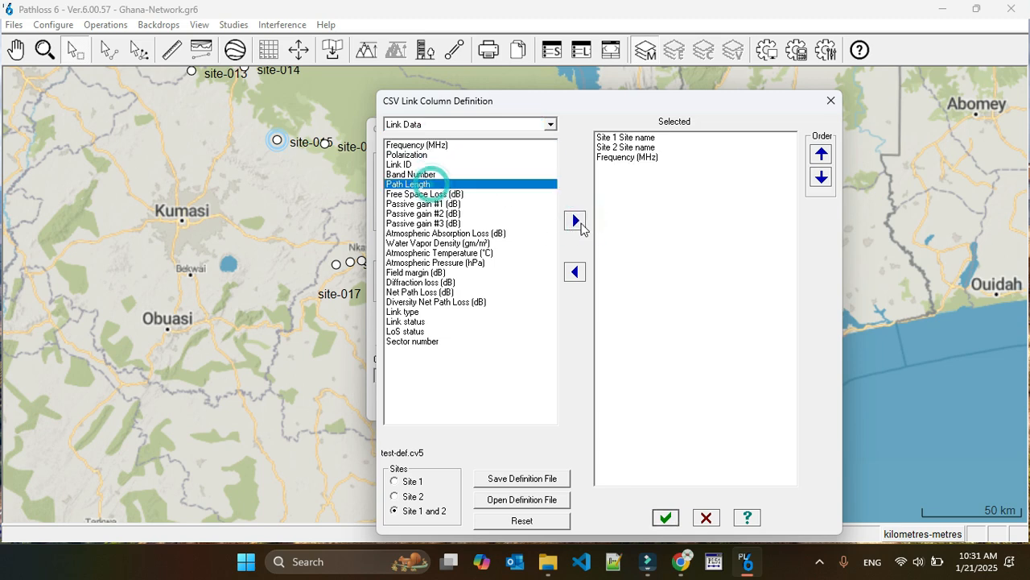
{"action": "left_click", "coordinate": [575, 220]}
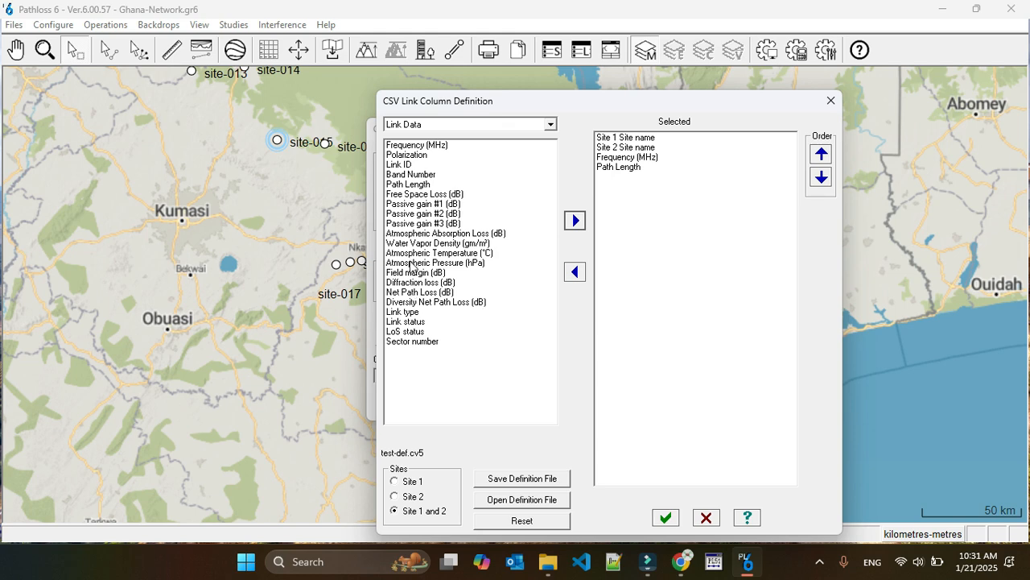
{"action": "left_click", "coordinate": [437, 274]}
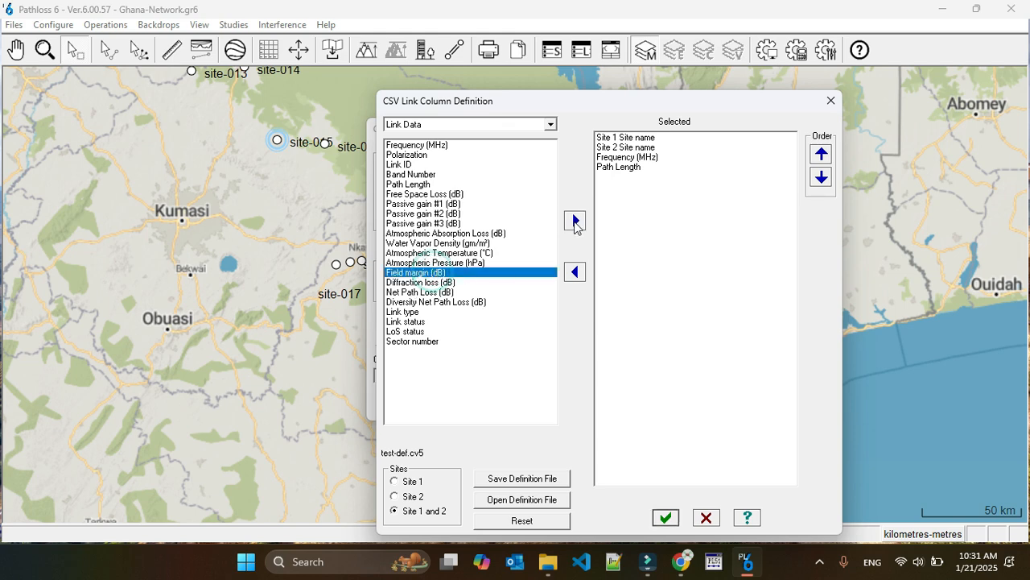
{"action": "left_click", "coordinate": [575, 220]}
Add the Antenna Model and Antenna Gain (dBd) columns from the TR antennas category for both sites
{"action": "left_click", "coordinate": [470, 125]}
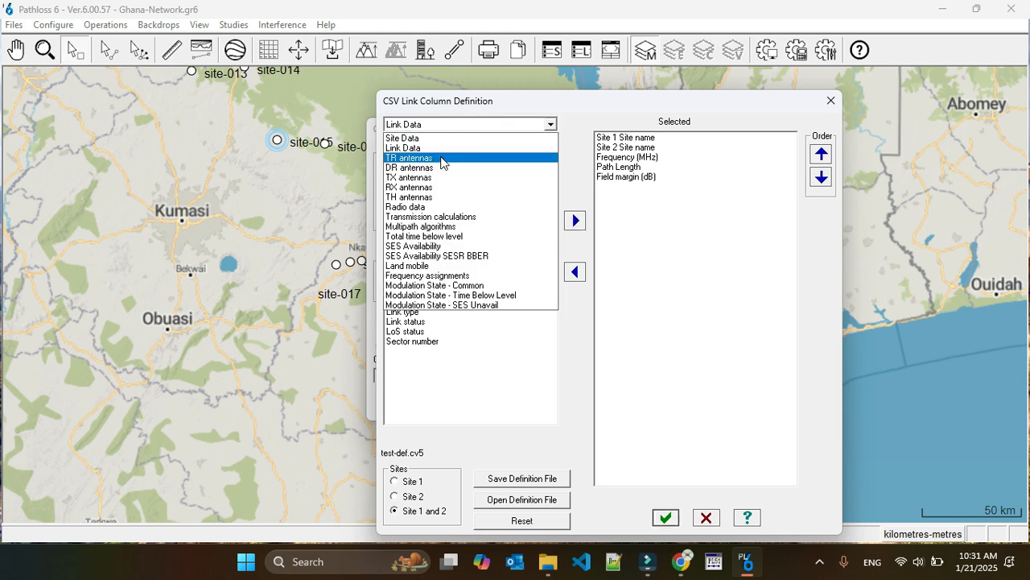
{"action": "left_click", "coordinate": [441, 162]}
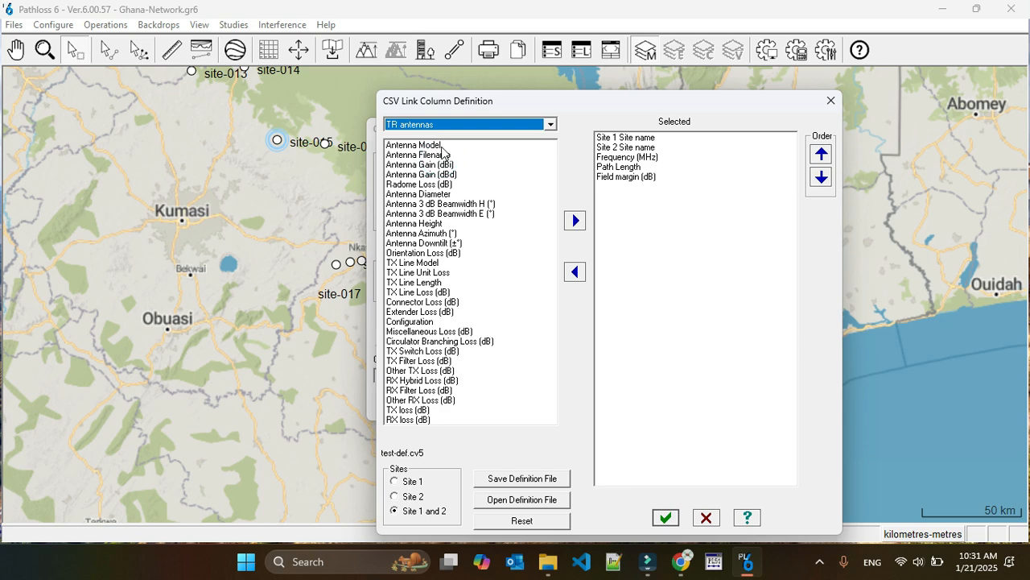
{"action": "left_click", "coordinate": [435, 146]}
{"action": "left_click", "coordinate": [575, 220]}
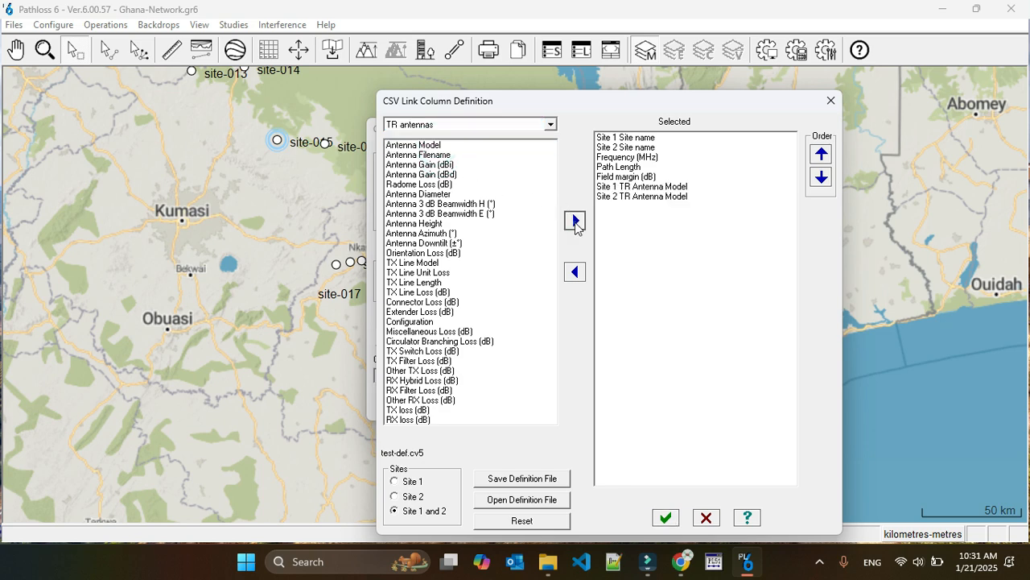
{"action": "left_click", "coordinate": [451, 174]}
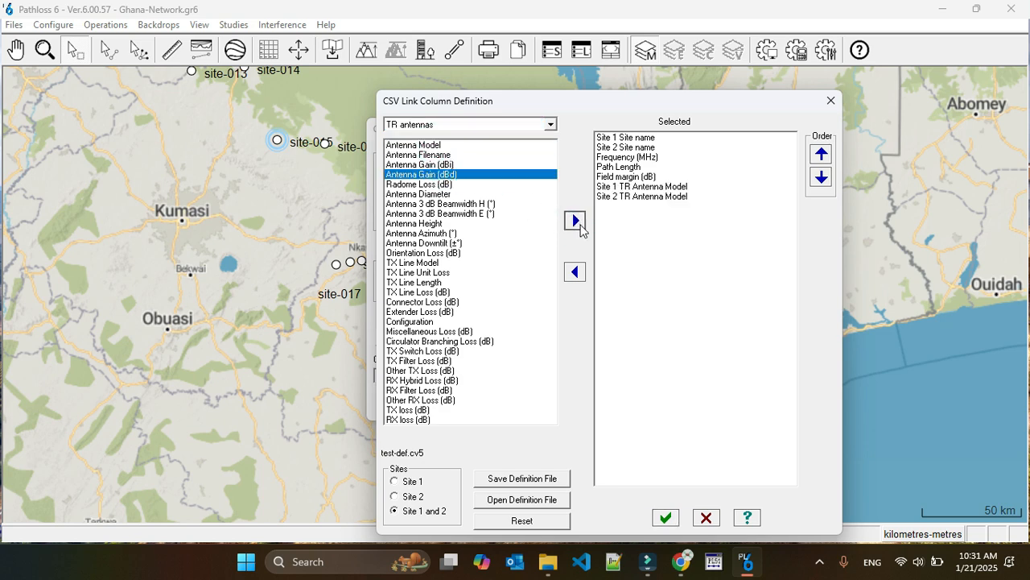
{"action": "left_click", "coordinate": [575, 221]}
Add the Radio Model, RX Threshold Level (dBm) and TX Power (dBm) columns from the Radio data category for both sites
{"action": "left_click", "coordinate": [458, 126]}
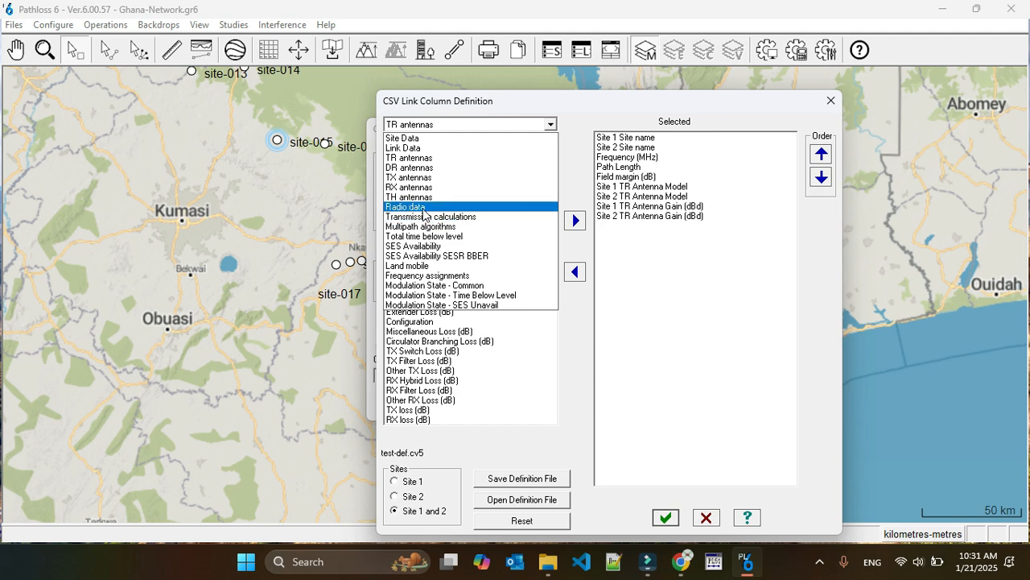
{"action": "left_click", "coordinate": [424, 207]}
{"action": "left_click", "coordinate": [444, 146]}
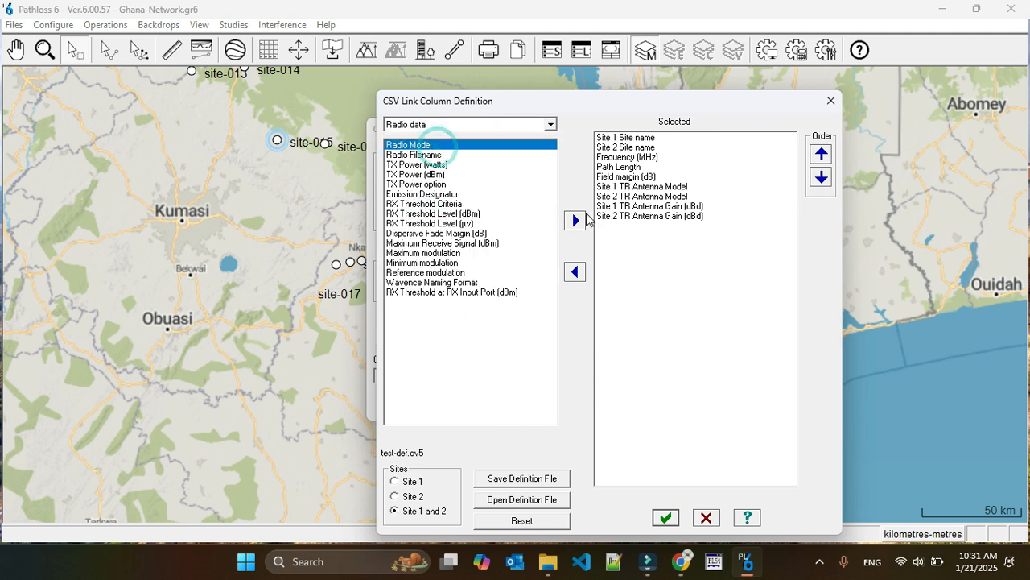
{"action": "left_click", "coordinate": [575, 221]}
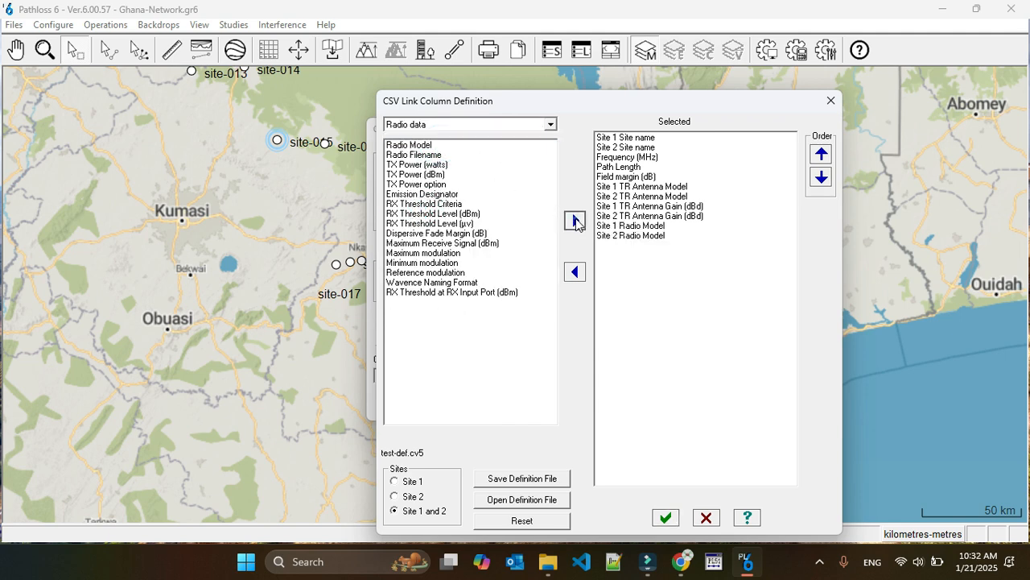
{"action": "left_click", "coordinate": [425, 214]}
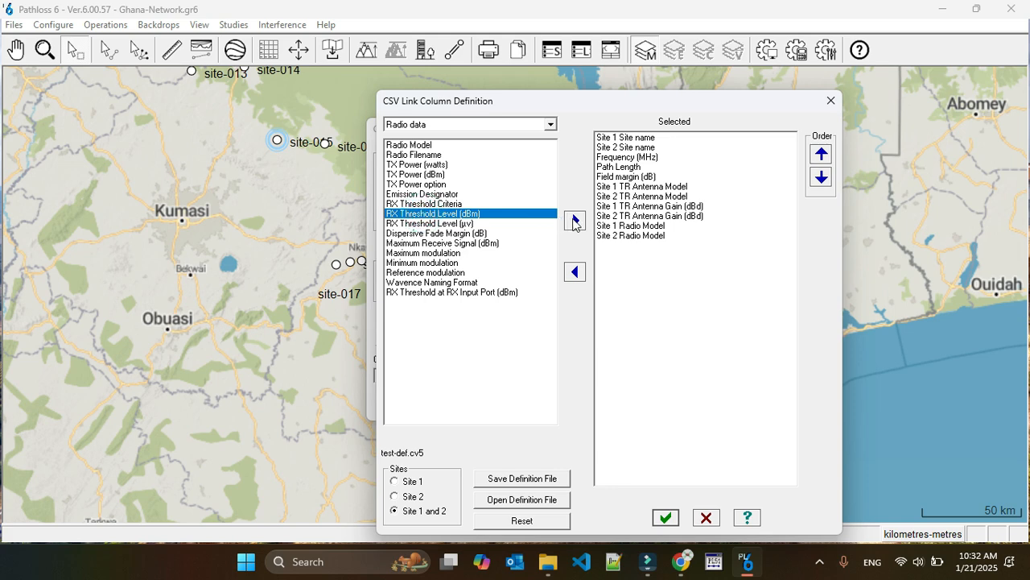
{"action": "left_click", "coordinate": [574, 221]}
{"action": "left_click", "coordinate": [414, 174]}
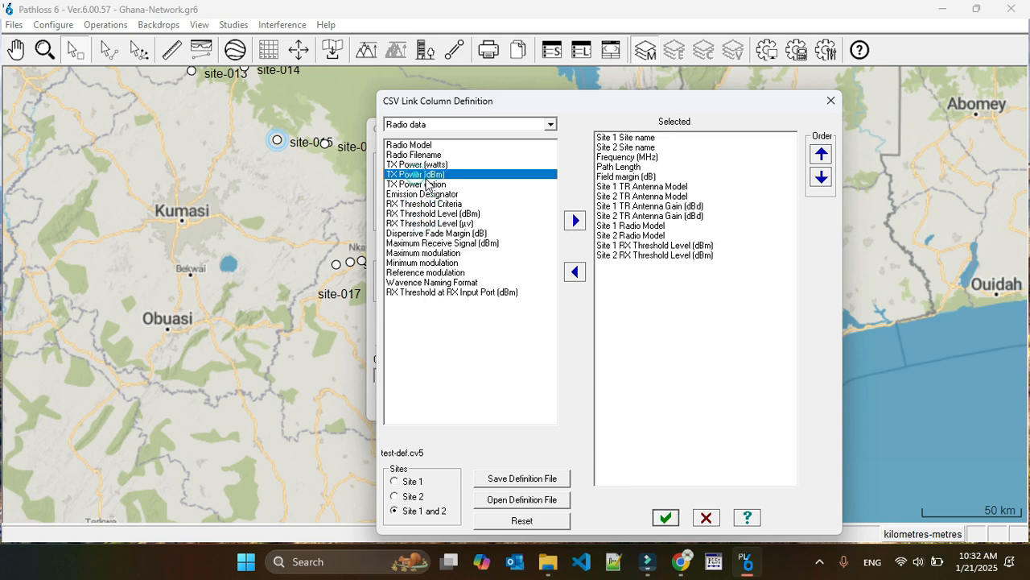
{"action": "left_click", "coordinate": [575, 220]}
Move both RX Threshold Level (dBm) columns below the TX Power (dBm) columns and accept the definition without saving test-def.cv5
{"action": "left_click_drag", "start_coordinate": [688, 255], "coordinate": [688, 246]}
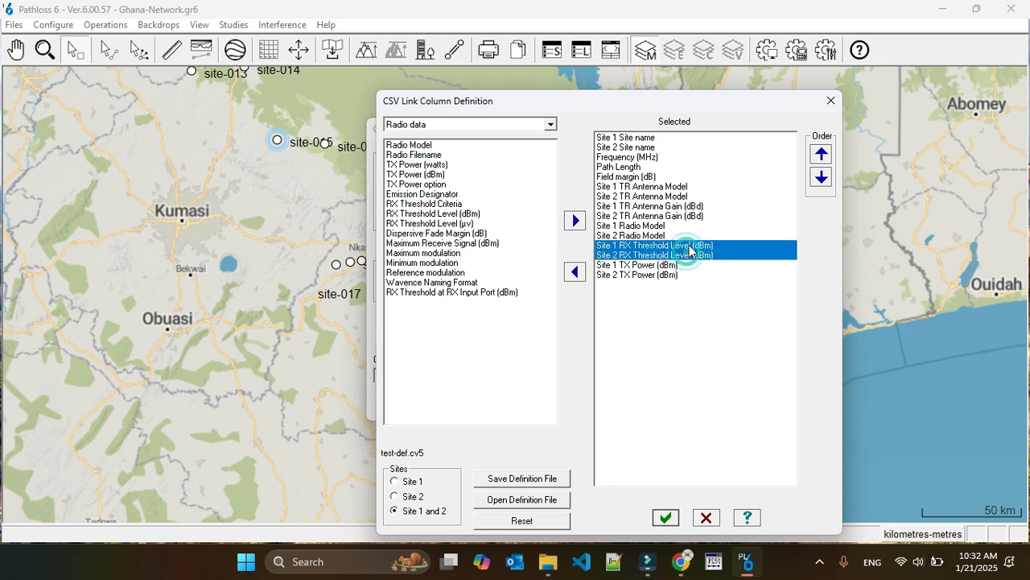
{"action": "left_click", "coordinate": [821, 177]}
{"action": "left_click", "coordinate": [821, 178]}
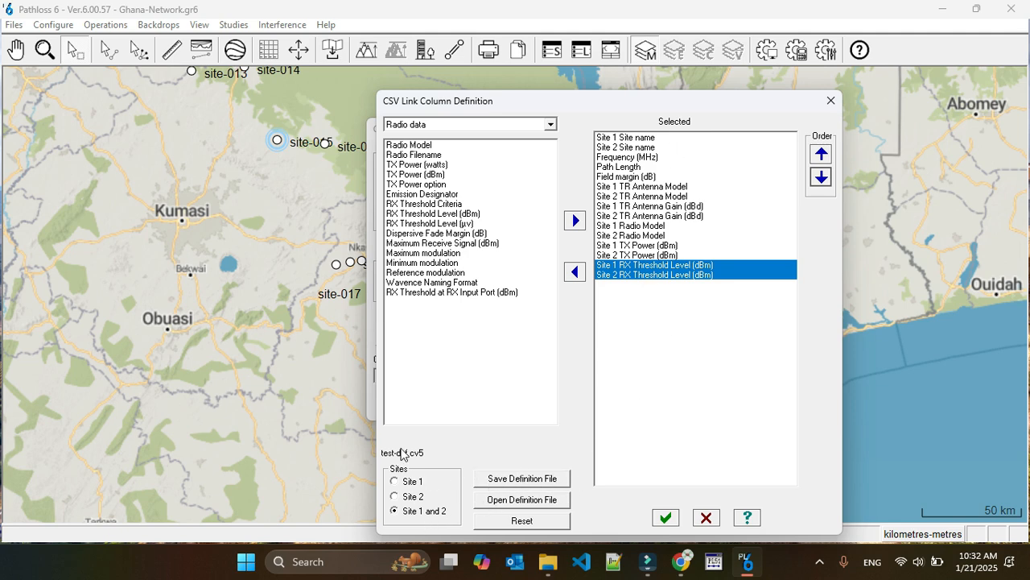
{"action": "left_click", "coordinate": [668, 519]}
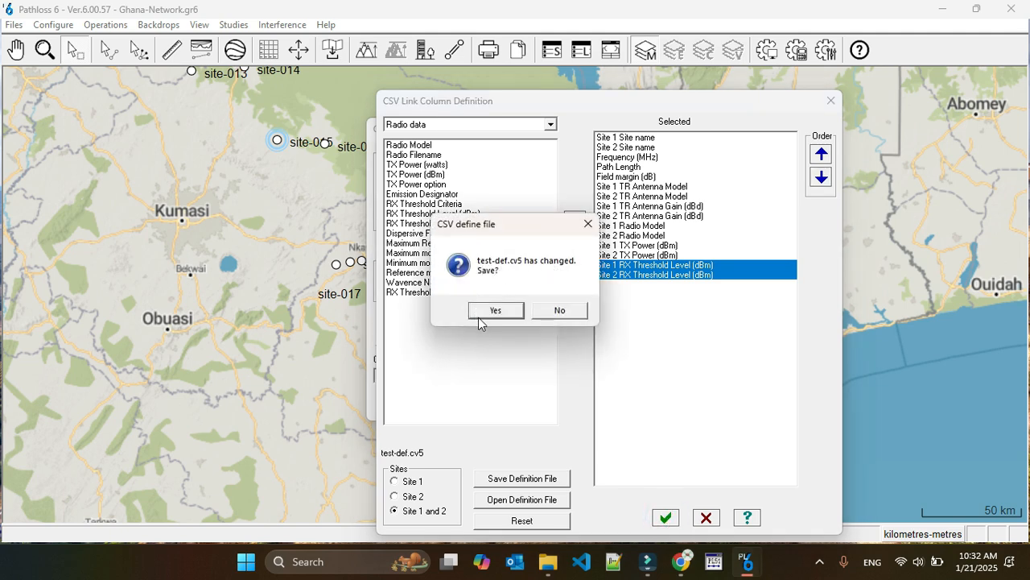
{"action": "left_click", "coordinate": [566, 310]}
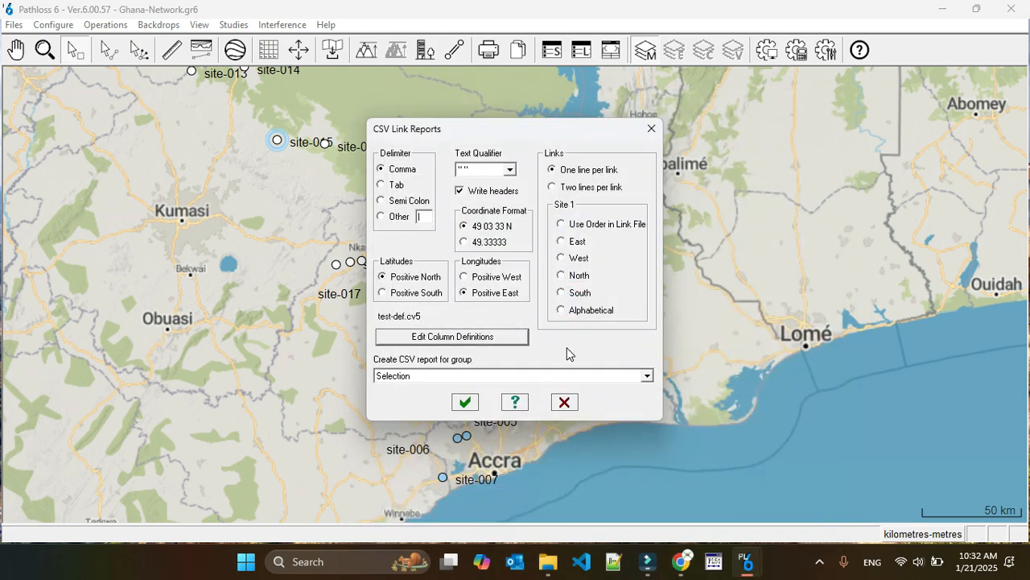
Reopen the CSV link report's column definitions to review the selected columns
{"action": "left_click", "coordinate": [443, 338]}
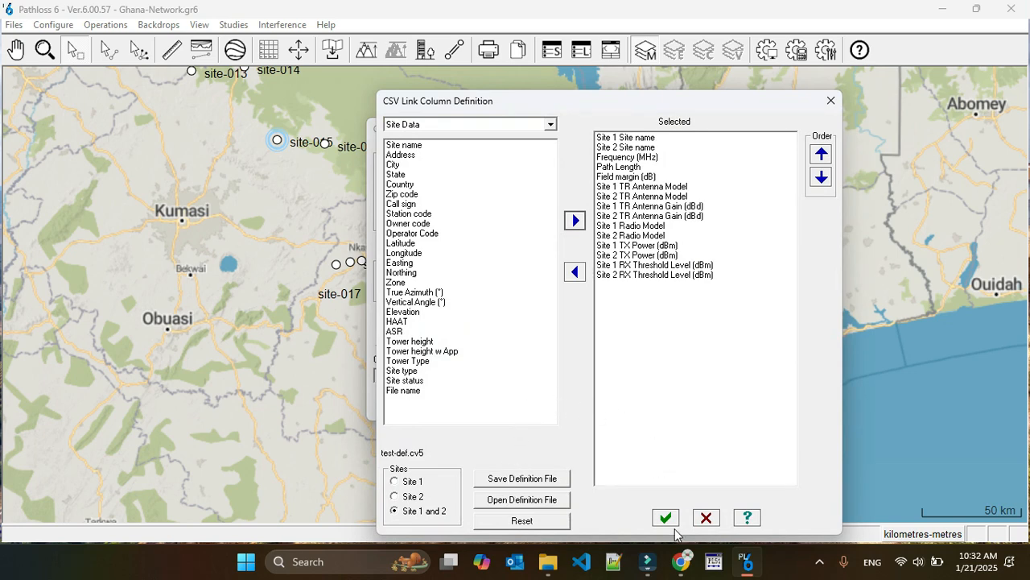
{"action": "left_click", "coordinate": [705, 517]}
{"action": "left_click", "coordinate": [453, 336]}
Try to open a column definition file named test1-def from the Desktop
{"action": "left_click", "coordinate": [535, 499]}
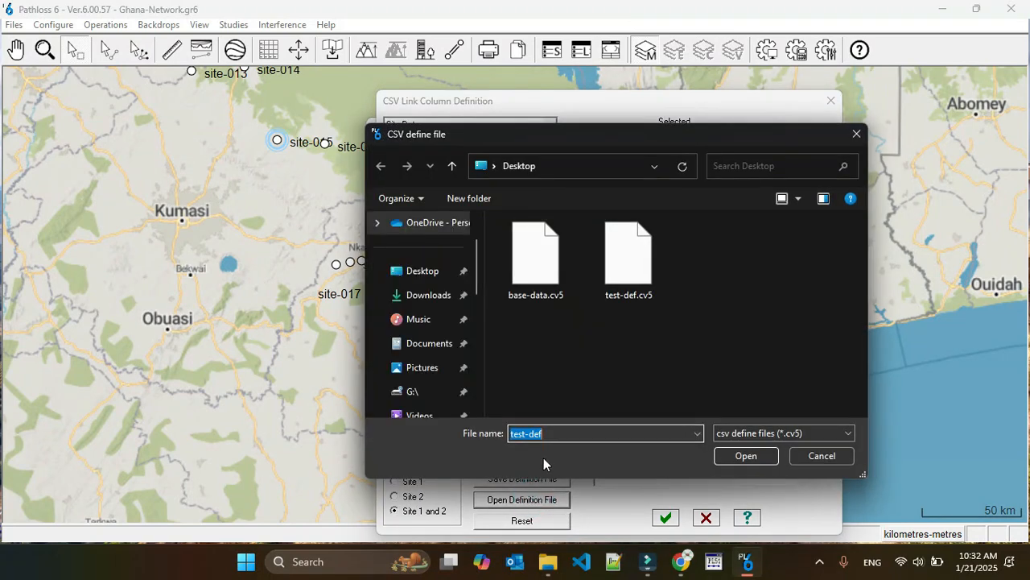
{"action": "left_click", "coordinate": [525, 433]}
{"action": "type", "text": "1"}
{"action": "left_click", "coordinate": [741, 456]}
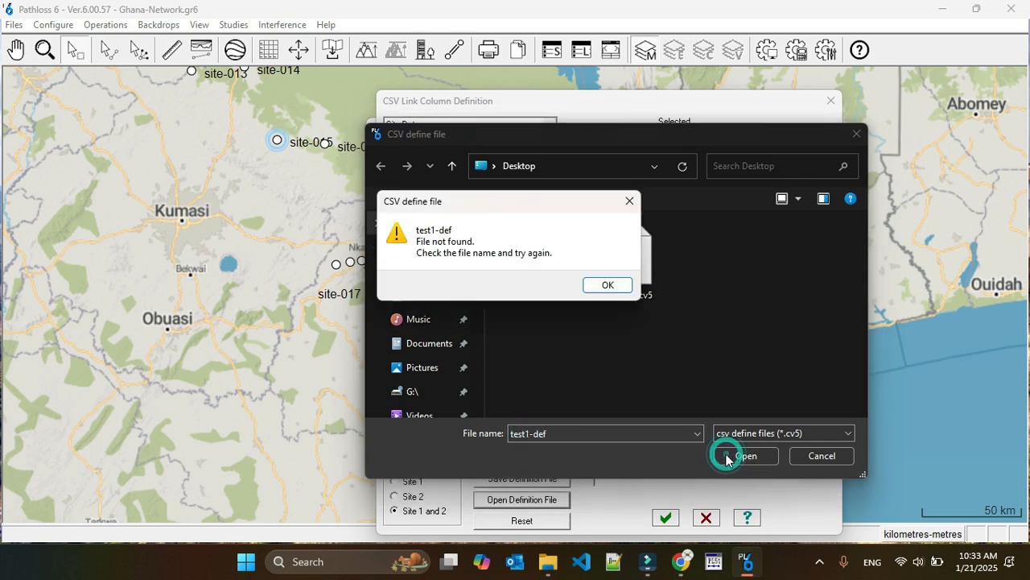
{"action": "left_click", "coordinate": [610, 285]}
{"action": "left_click", "coordinate": [816, 456]}
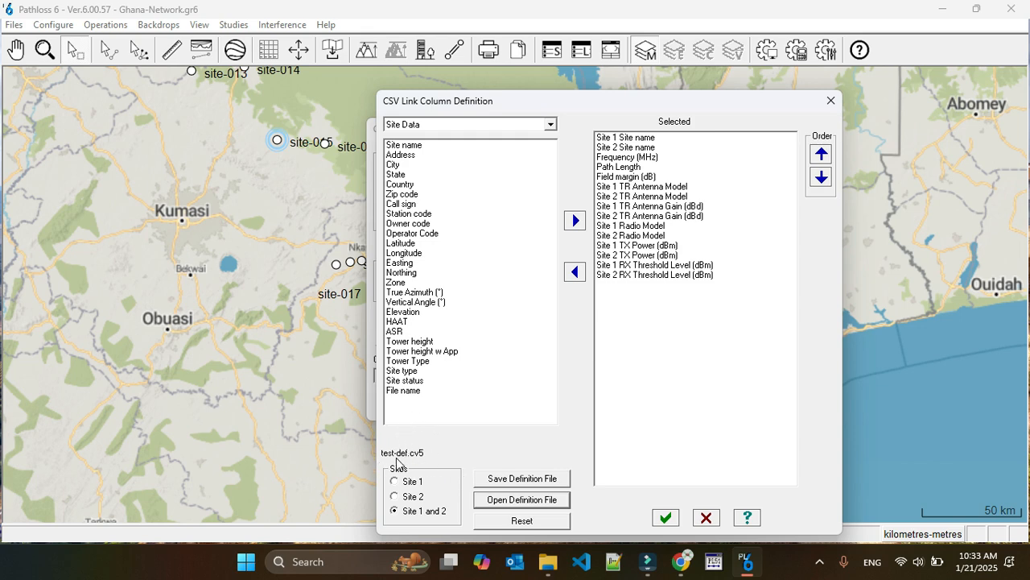
{"action": "left_click", "coordinate": [531, 480]}
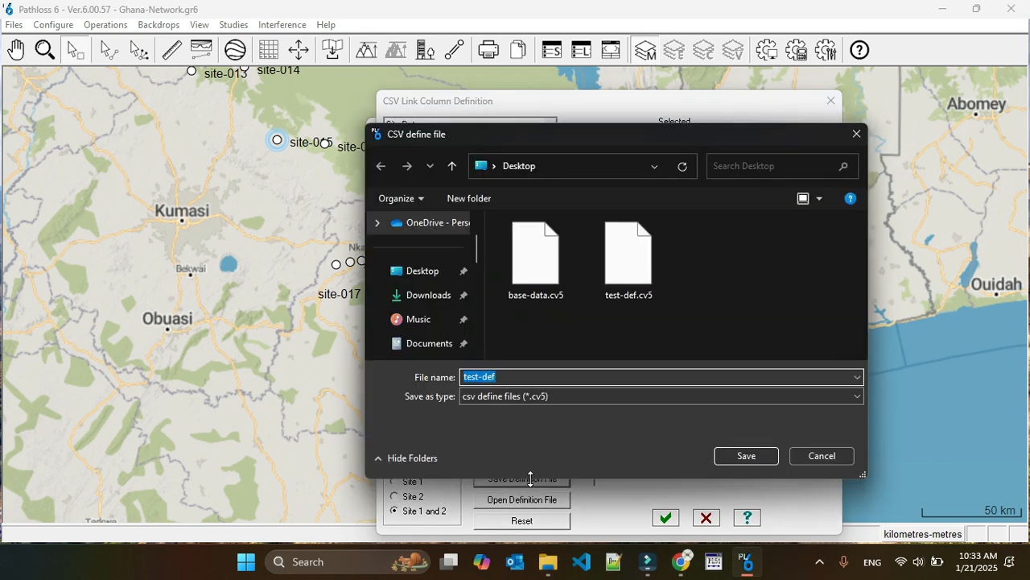
{"action": "left_click", "coordinate": [505, 377]}
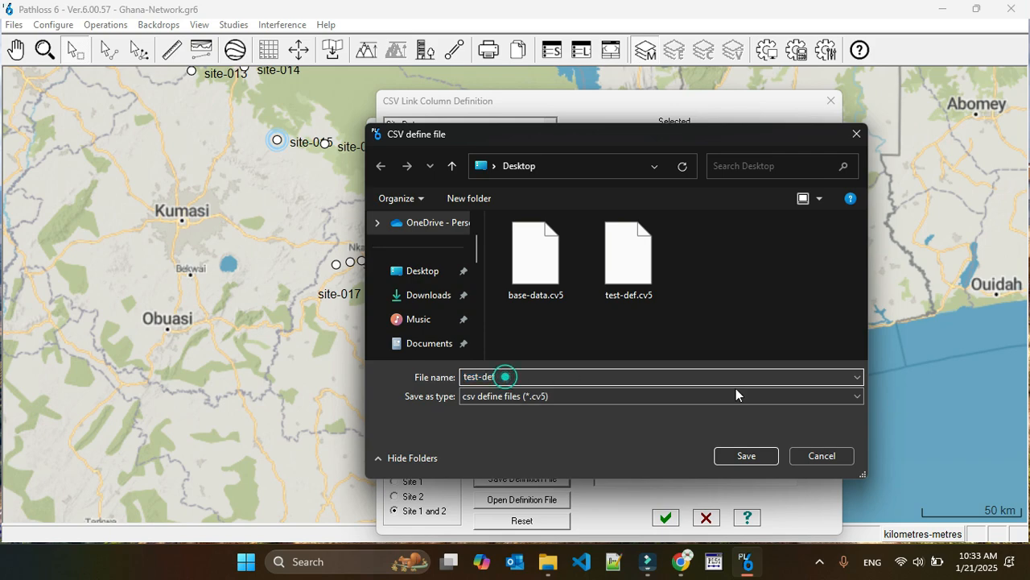
{"action": "left_click", "coordinate": [815, 453]}
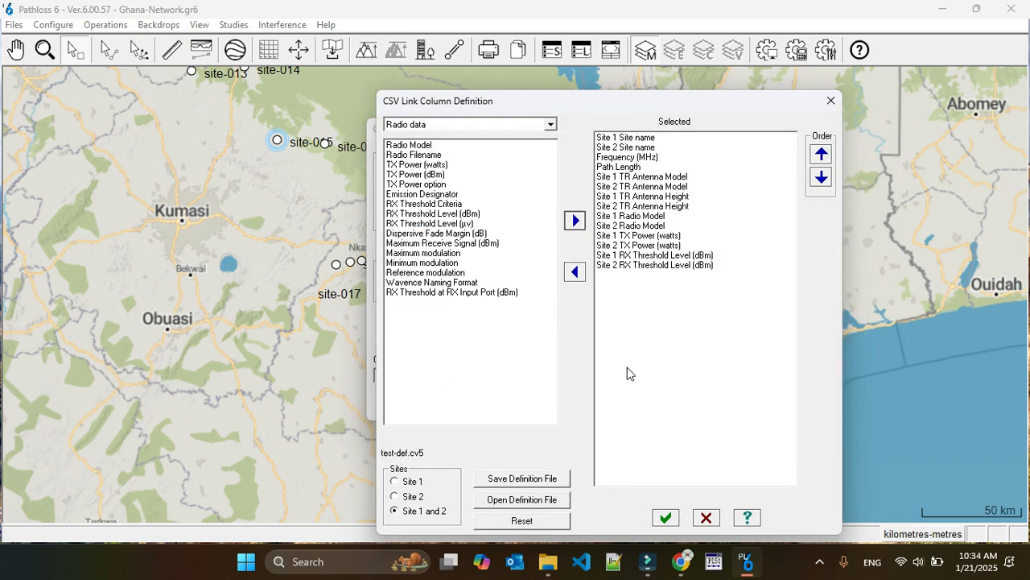
Save the selected columns as a new definition file named test-def-1 on the Desktop
{"action": "left_click", "coordinate": [527, 479]}
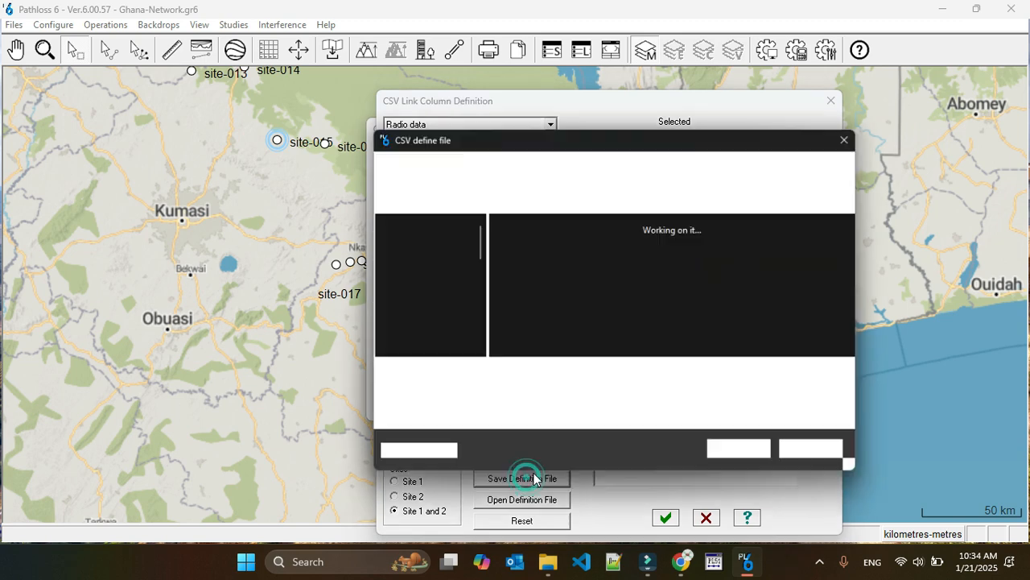
{"action": "left_click", "coordinate": [479, 377]}
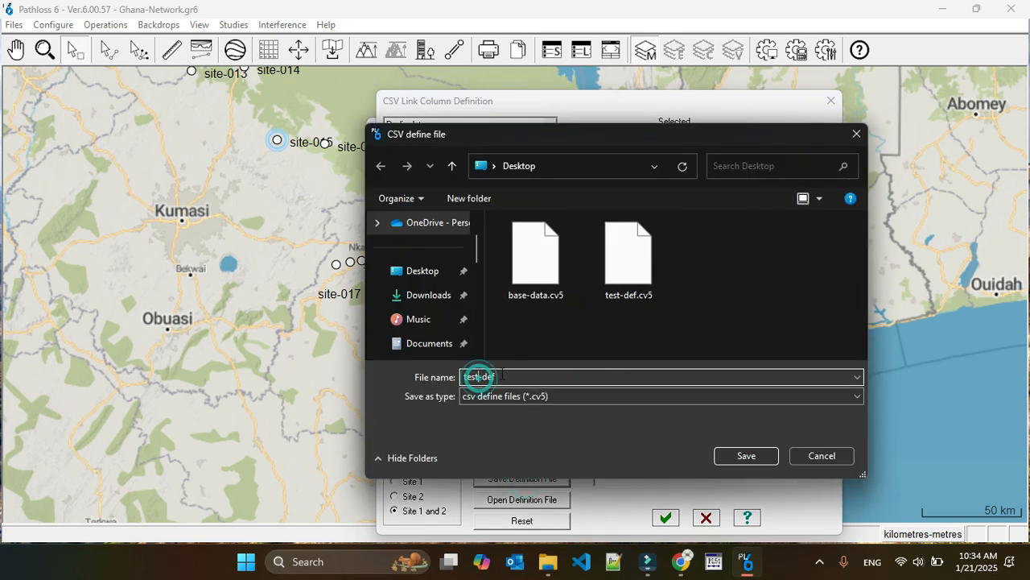
{"action": "left_click", "coordinate": [501, 375]}
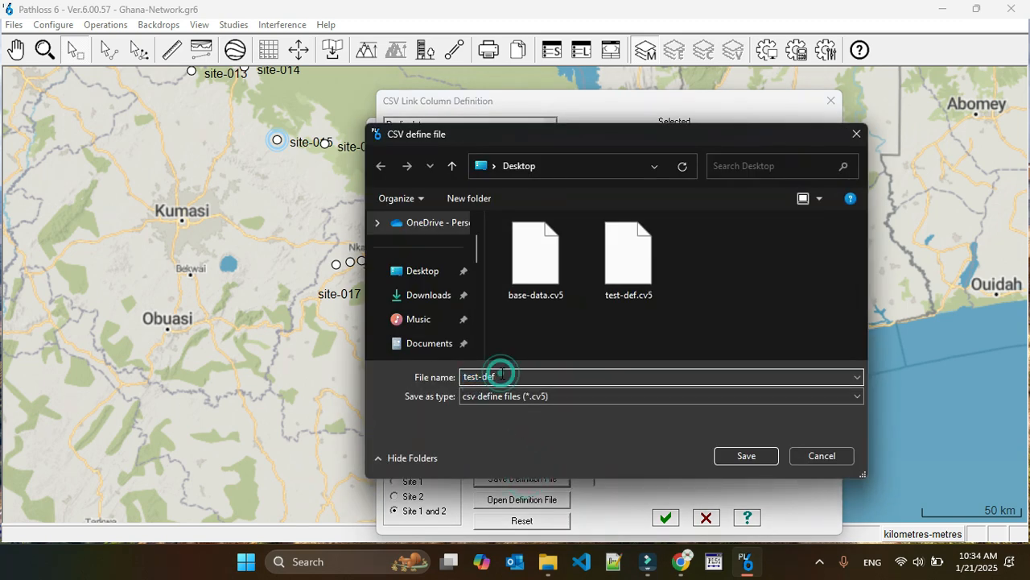
{"action": "type", "text": "-1"}
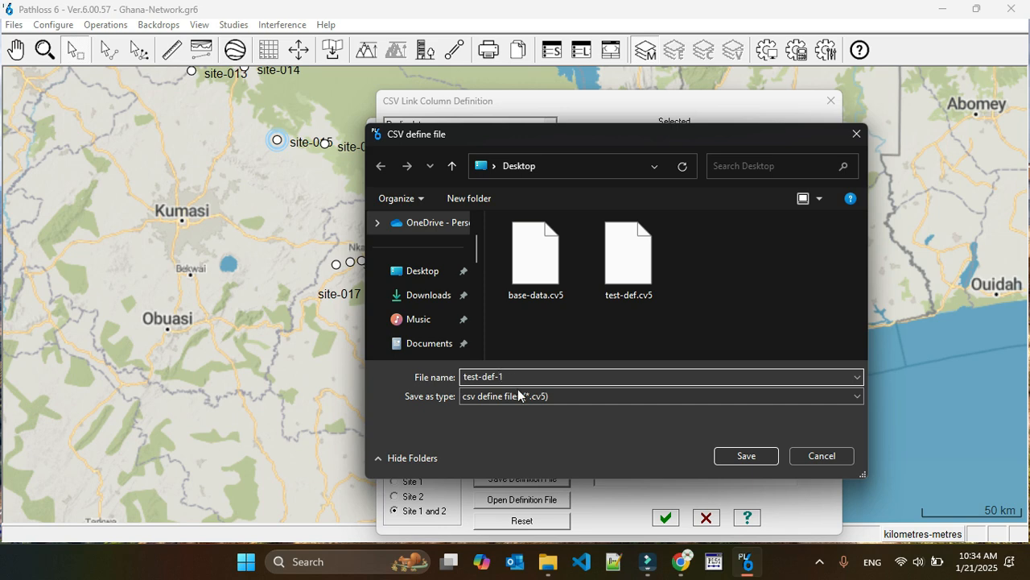
{"action": "left_click", "coordinate": [742, 455]}
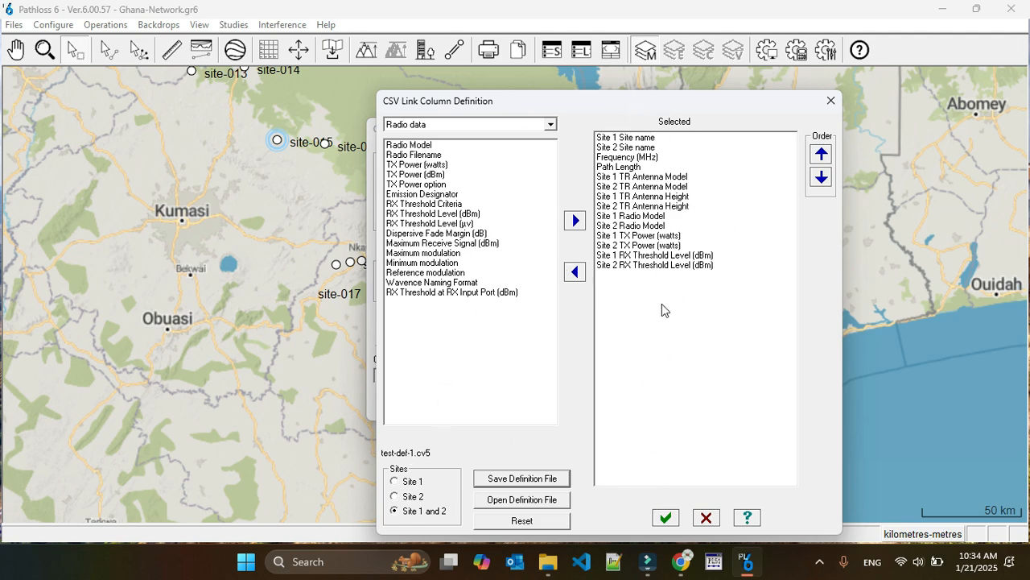
Accept the column definitions and generate the CSV link report for the selection, saving it as link-report1 on the Desktop
{"action": "left_click", "coordinate": [667, 520]}
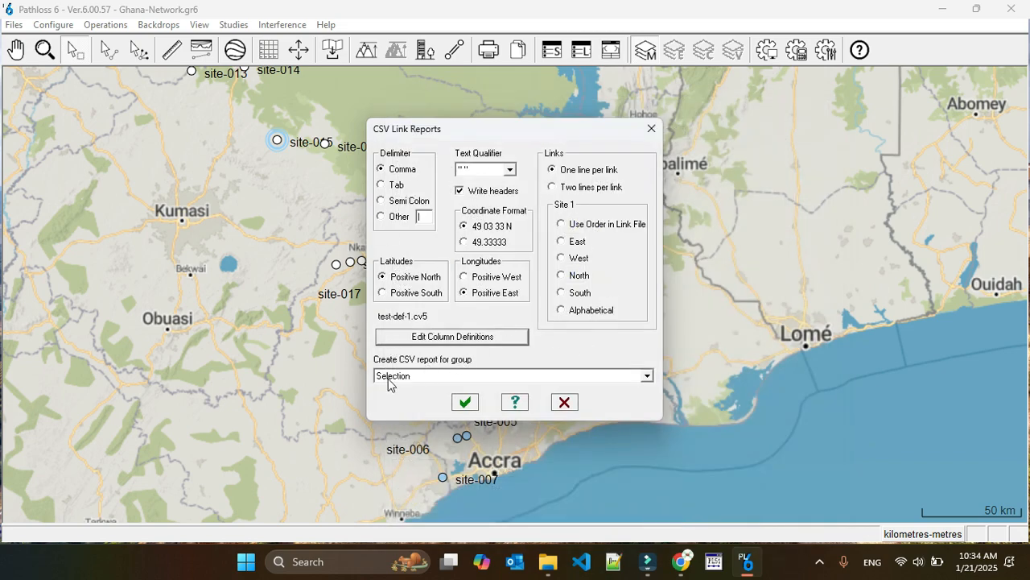
{"action": "left_click", "coordinate": [464, 403]}
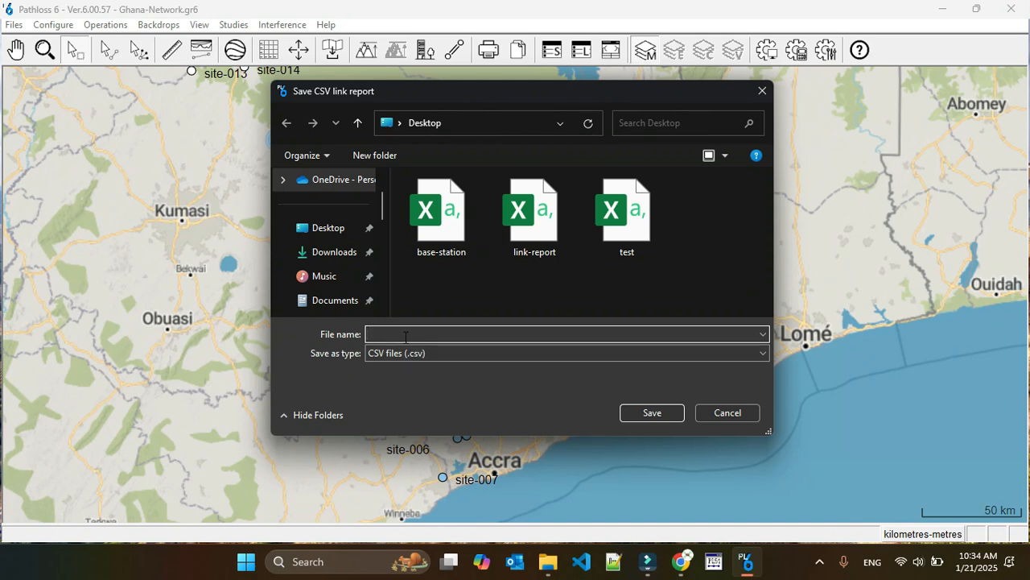
{"action": "left_click", "coordinate": [554, 207]}
{"action": "left_click", "coordinate": [424, 333]}
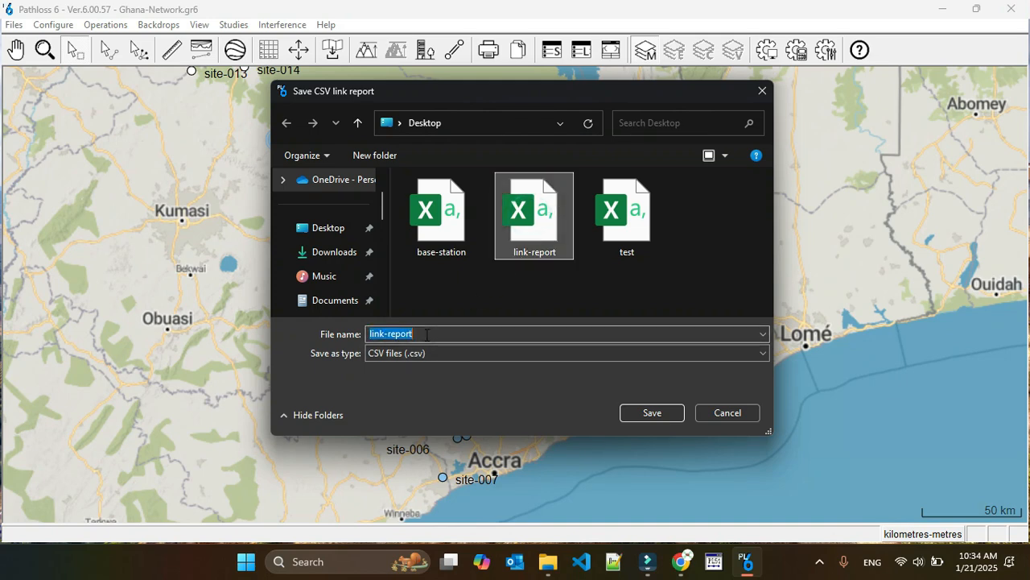
{"action": "left_click", "coordinate": [427, 334]}
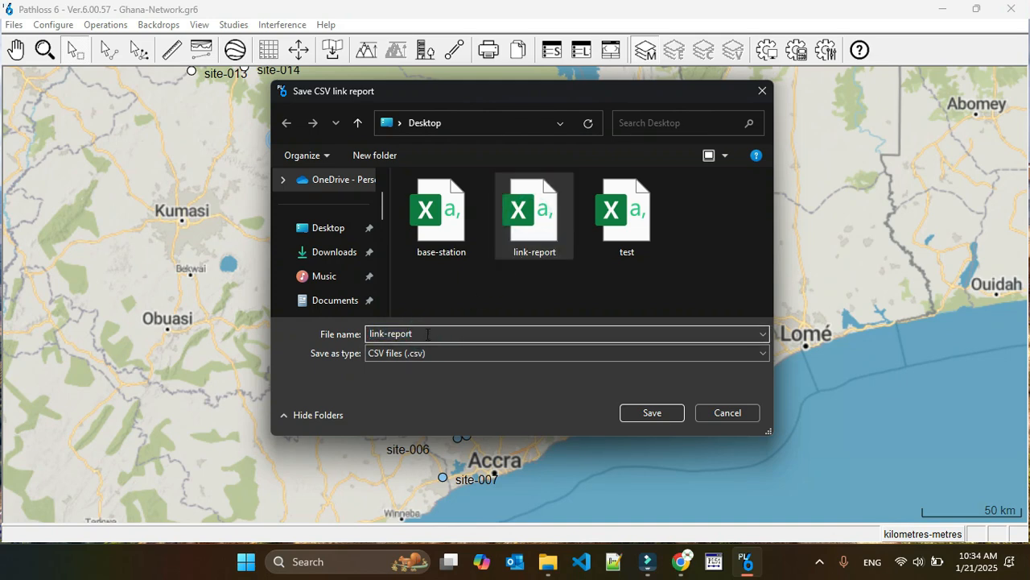
{"action": "type", "text": "1"}
{"action": "left_click", "coordinate": [644, 414]}
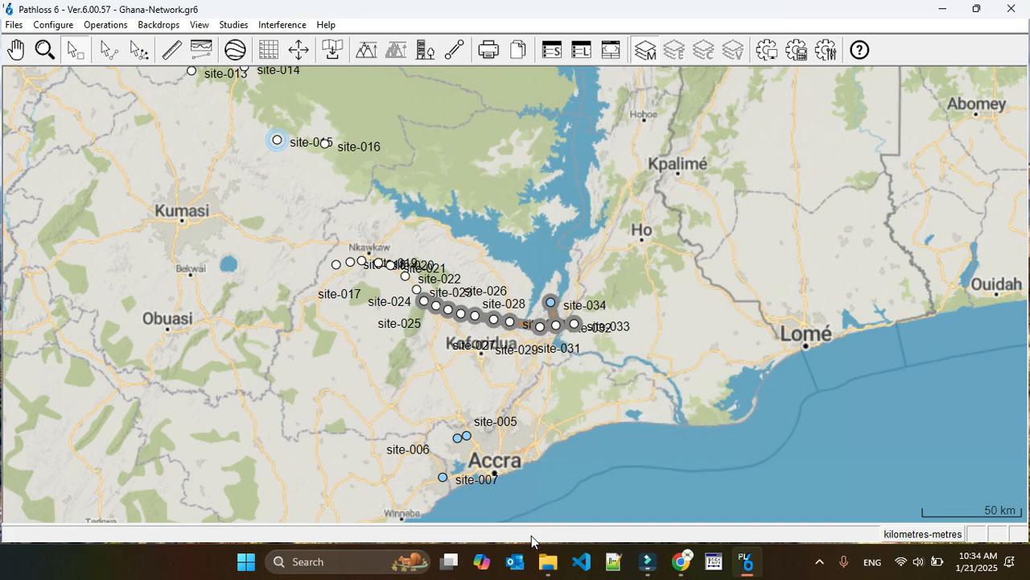
Open the link-report1 file in Excel and fit columns A through H, from site names to antenna heights, to their contents
{"action": "left_click", "coordinate": [547, 561]}
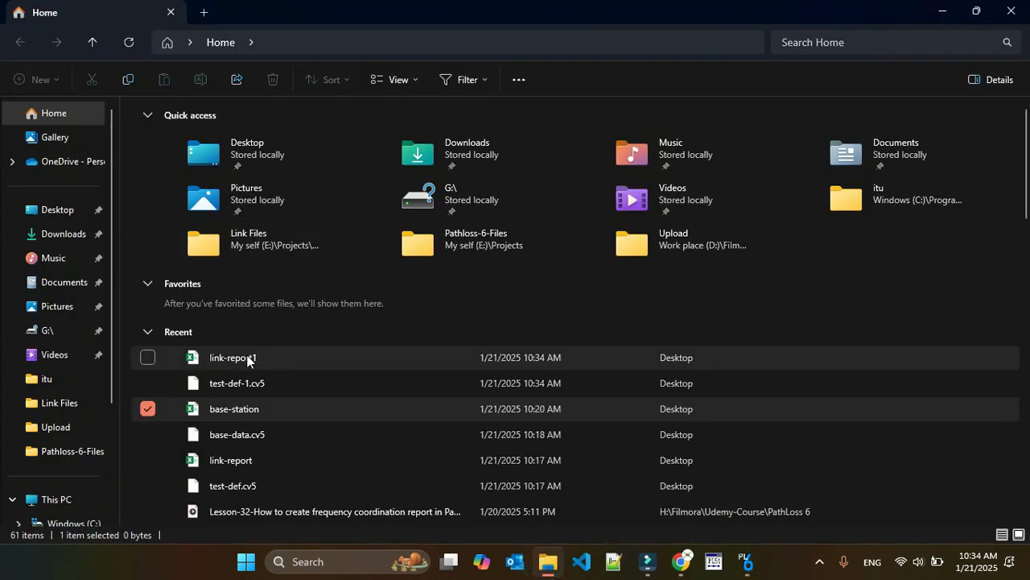
{"action": "double_click", "coordinate": [266, 357]}
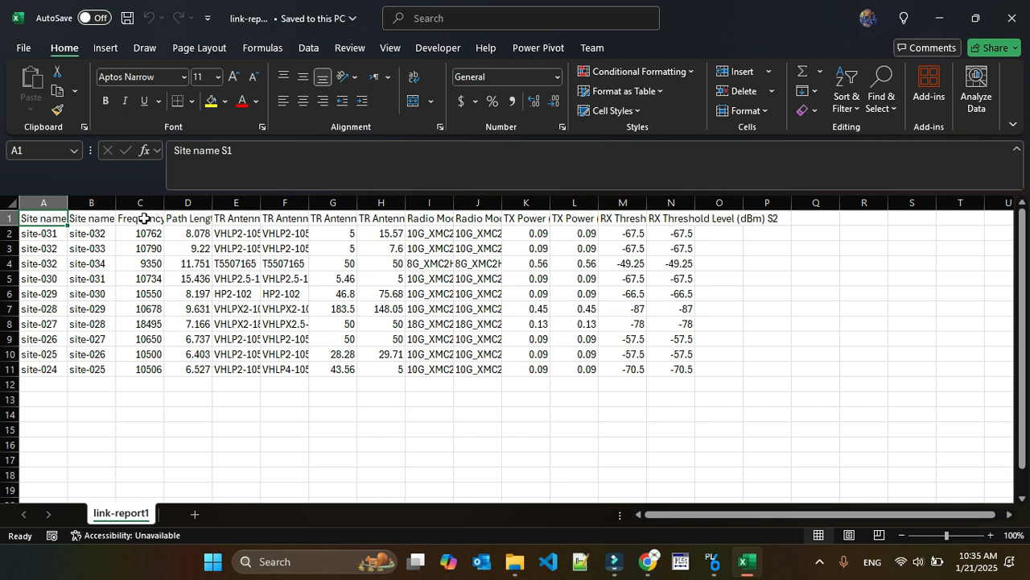
{"action": "double_click", "coordinate": [69, 201]}
{"action": "double_click", "coordinate": [131, 202]}
{"action": "double_click", "coordinate": [194, 201]}
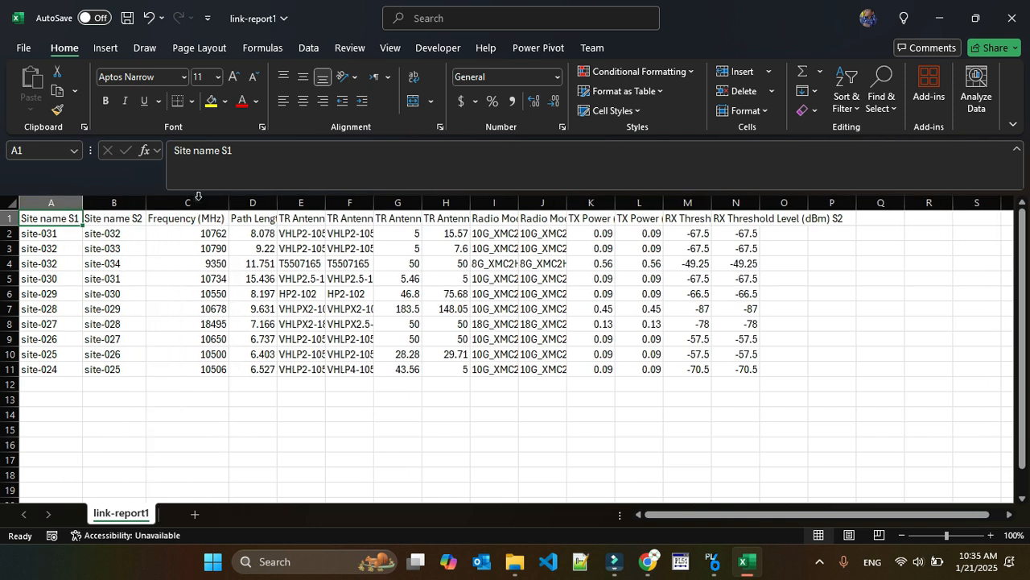
{"action": "double_click", "coordinate": [277, 201]}
{"action": "double_click", "coordinate": [360, 202]}
{"action": "double_click", "coordinate": [464, 201]}
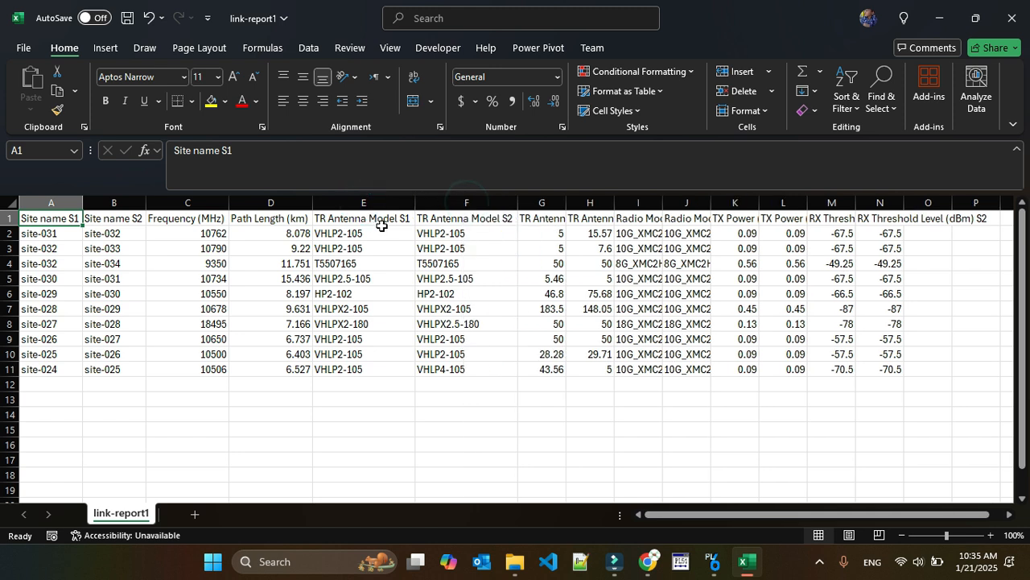
{"action": "double_click", "coordinate": [566, 202]}
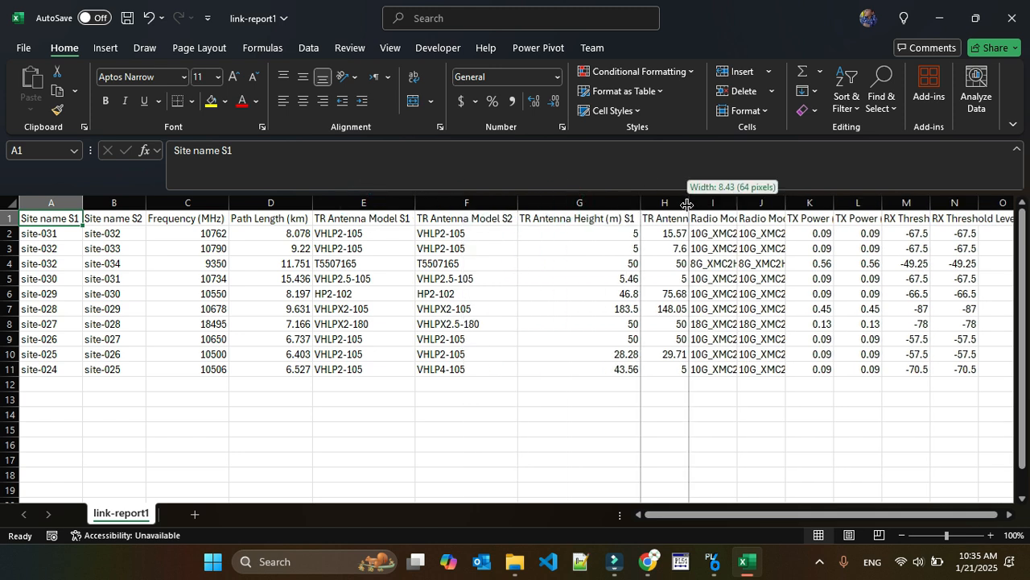
{"action": "double_click", "coordinate": [689, 202]}
Fit the radio model, TX power and RX threshold level columns of link-report1 to their contents and review the whole table
{"action": "left_click_drag", "start_coordinate": [673, 514], "coordinate": [702, 514]}
{"action": "left_click", "coordinate": [727, 200]}
{"action": "double_click", "coordinate": [727, 200]}
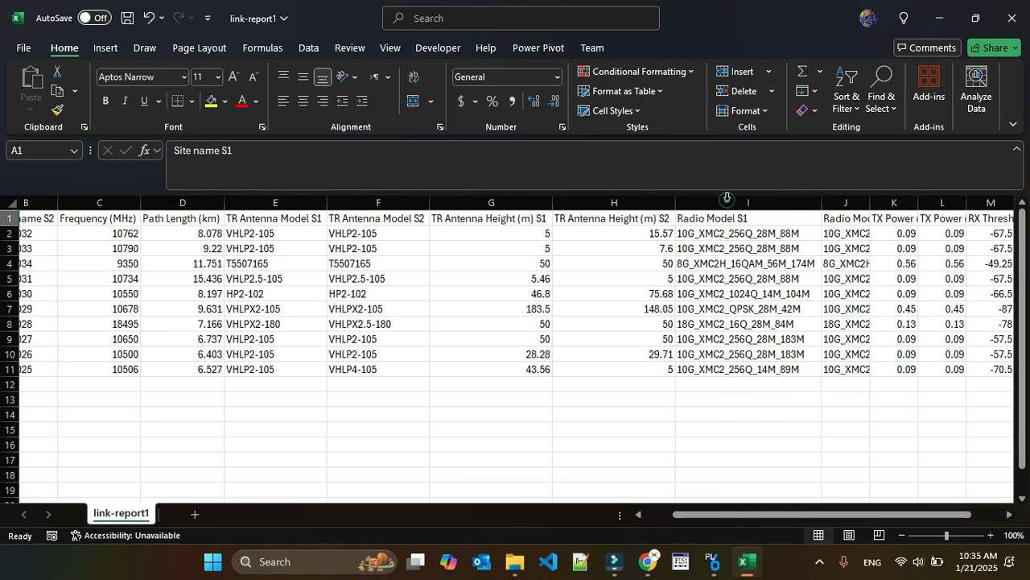
{"action": "double_click", "coordinate": [868, 202]}
{"action": "left_click_drag", "start_coordinate": [813, 519], "coordinate": [869, 515]}
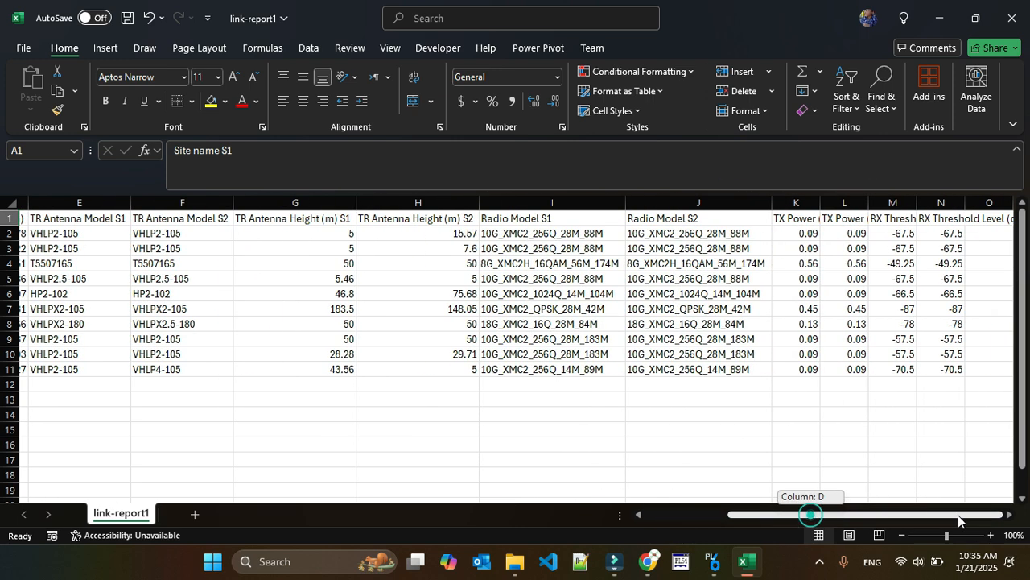
{"action": "double_click", "coordinate": [820, 202]}
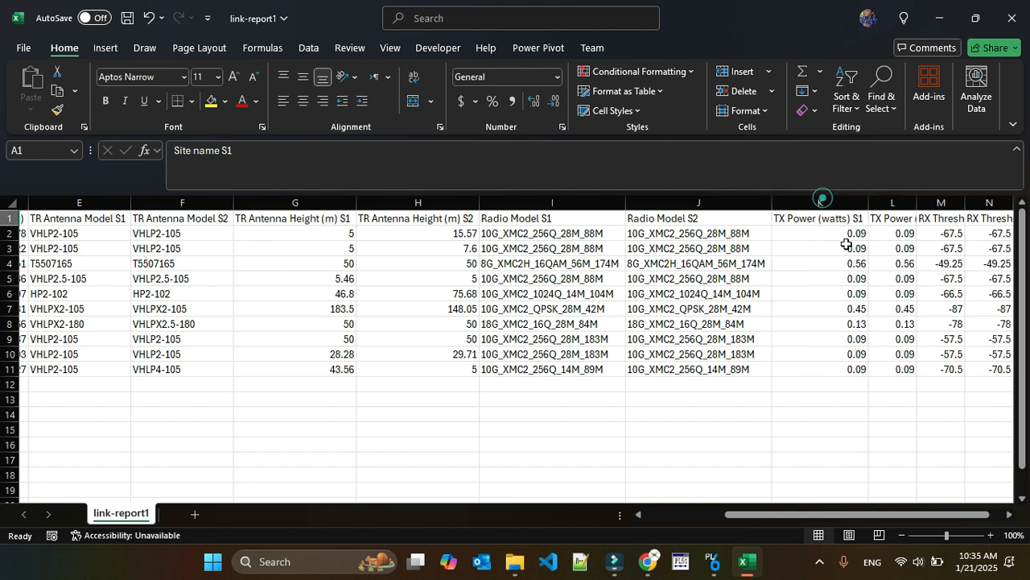
{"action": "left_click_drag", "start_coordinate": [849, 515], "coordinate": [860, 516]}
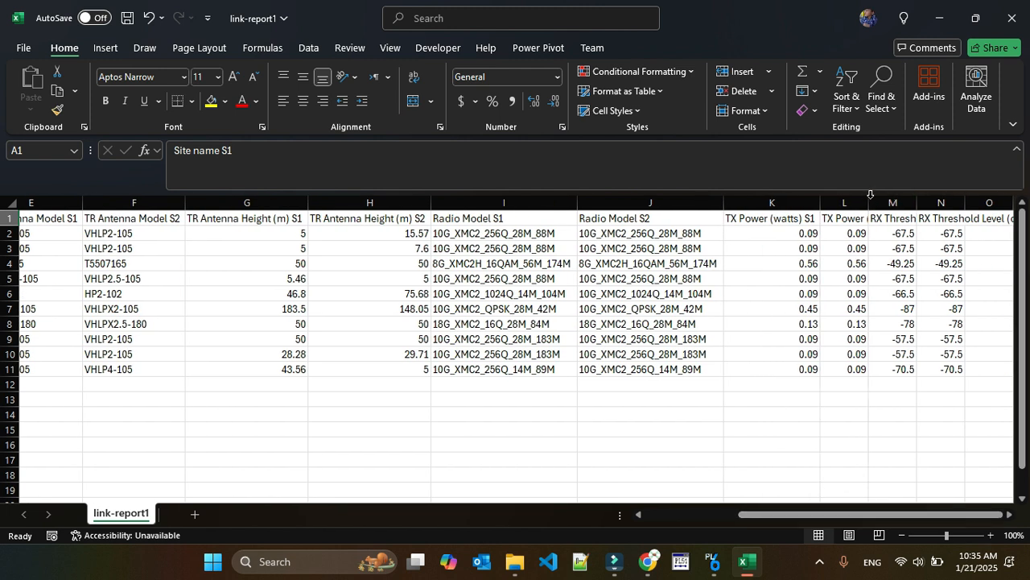
{"action": "double_click", "coordinate": [868, 201]}
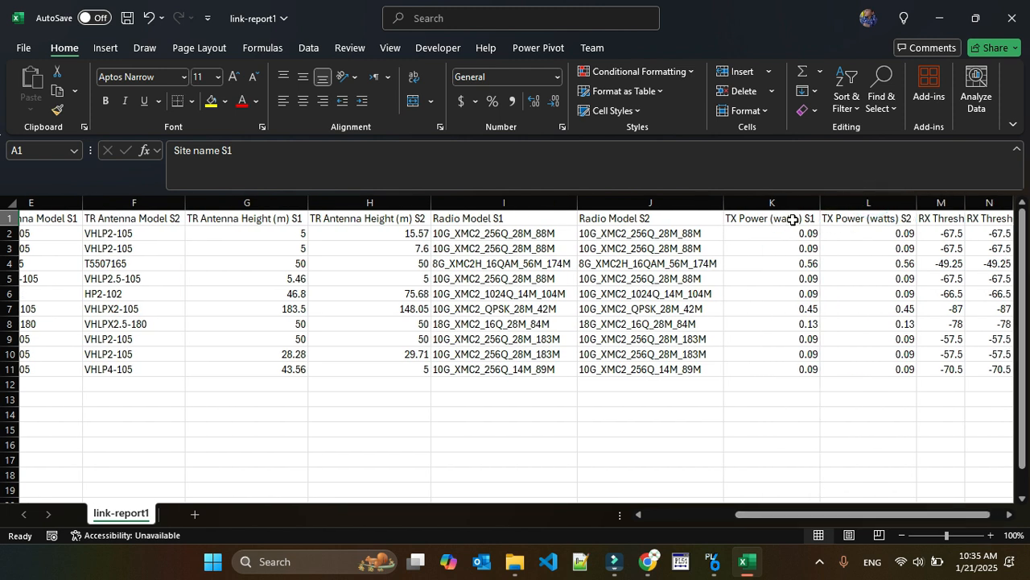
{"action": "double_click", "coordinate": [966, 199]}
{"action": "left_click_drag", "start_coordinate": [812, 515], "coordinate": [865, 513]}
{"action": "double_click", "coordinate": [918, 198]}
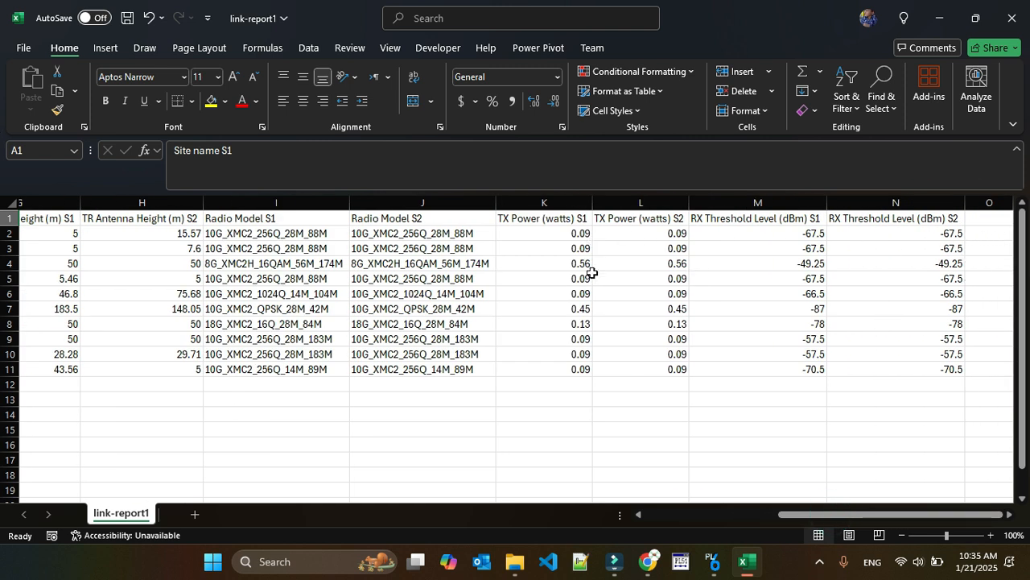
{"action": "left_click_drag", "start_coordinate": [827, 518], "coordinate": [667, 518]}
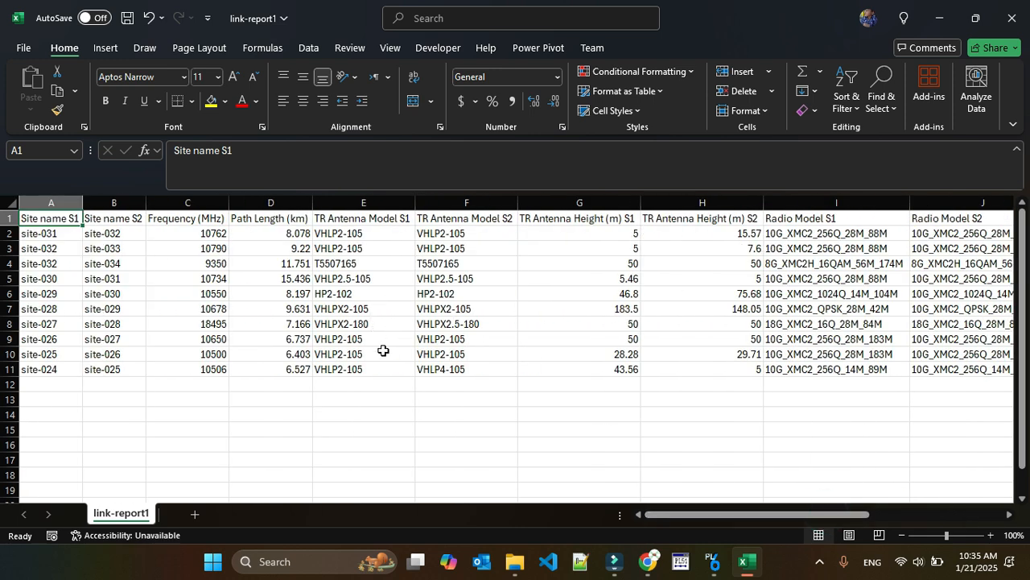
Close the link-report1 workbook without saving the changes
{"action": "left_click", "coordinate": [1013, 17]}
{"action": "left_click", "coordinate": [494, 389]}
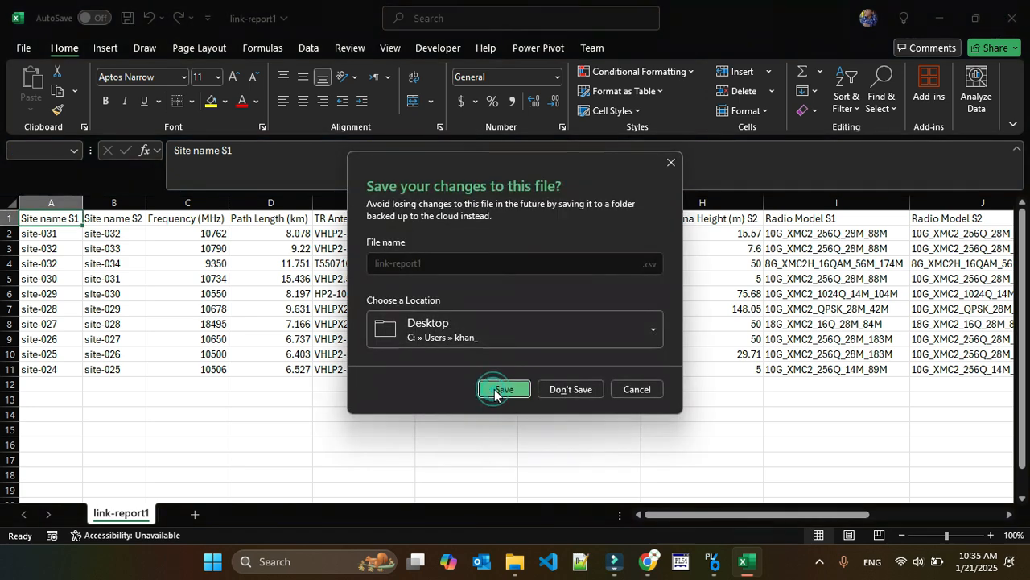
{"action": "left_click", "coordinate": [566, 389]}
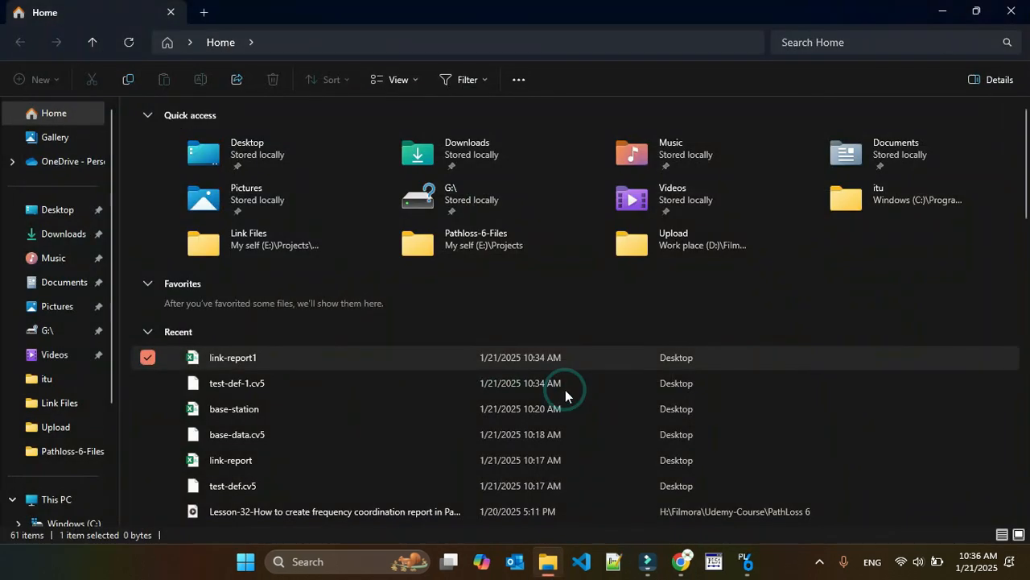
Switch back to Pathloss 6 and set up a new CSV link report with two lines per link
{"action": "mouse_move", "coordinate": [649, 569]}
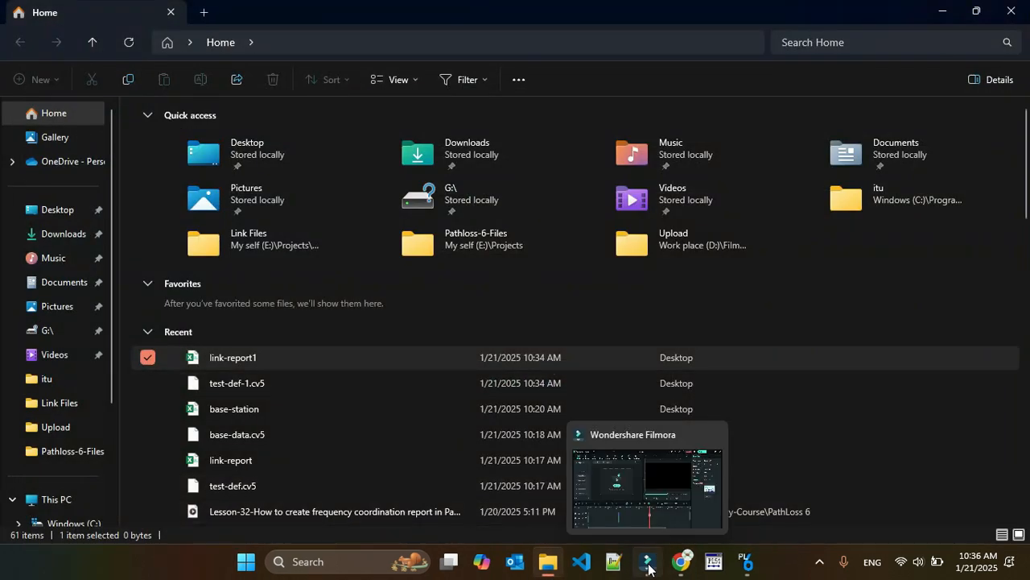
{"action": "left_click", "coordinate": [747, 561]}
{"action": "left_click", "coordinate": [105, 24]}
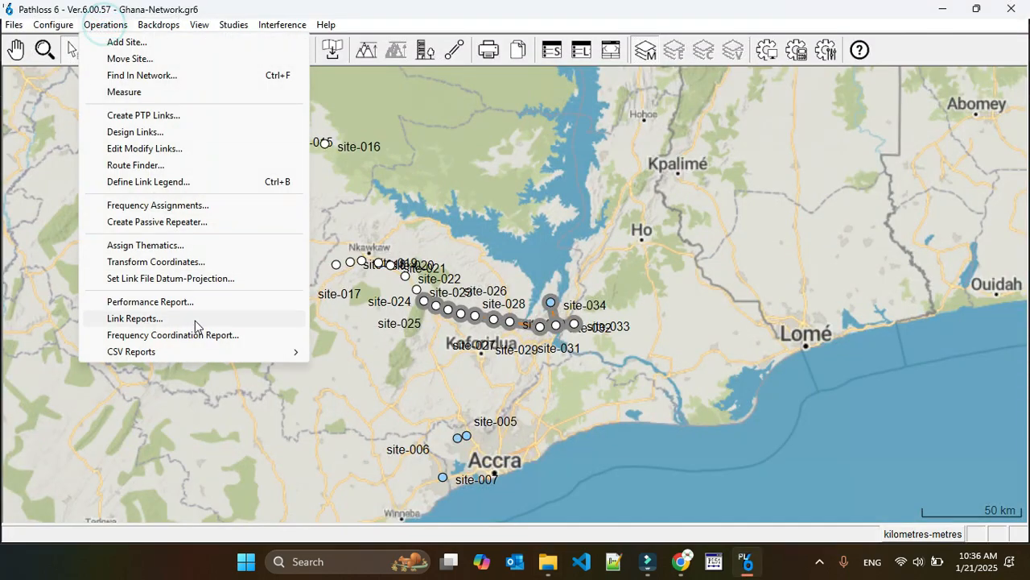
{"action": "mouse_move", "coordinate": [188, 350]}
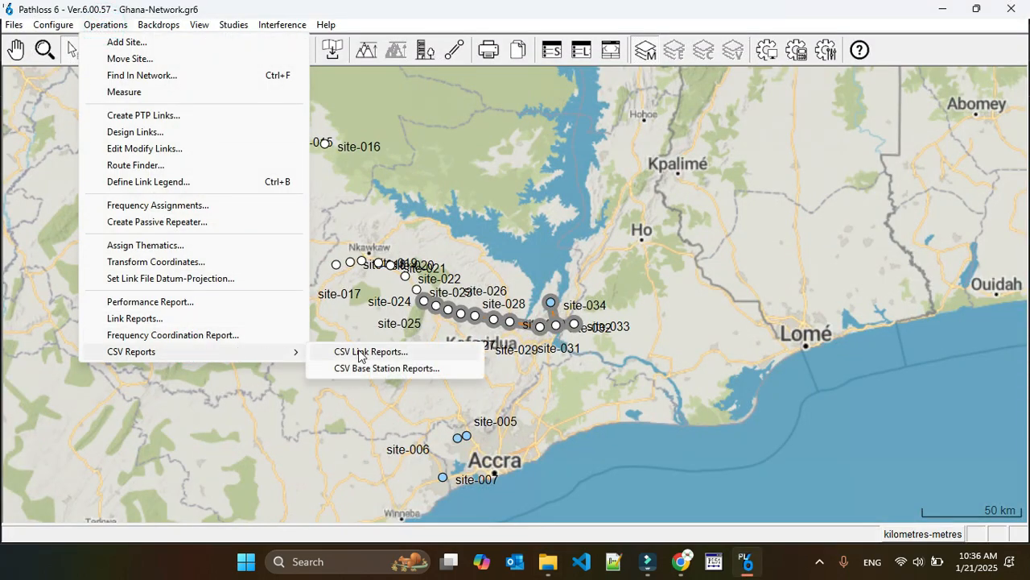
{"action": "left_click", "coordinate": [360, 352]}
{"action": "left_click", "coordinate": [572, 190]}
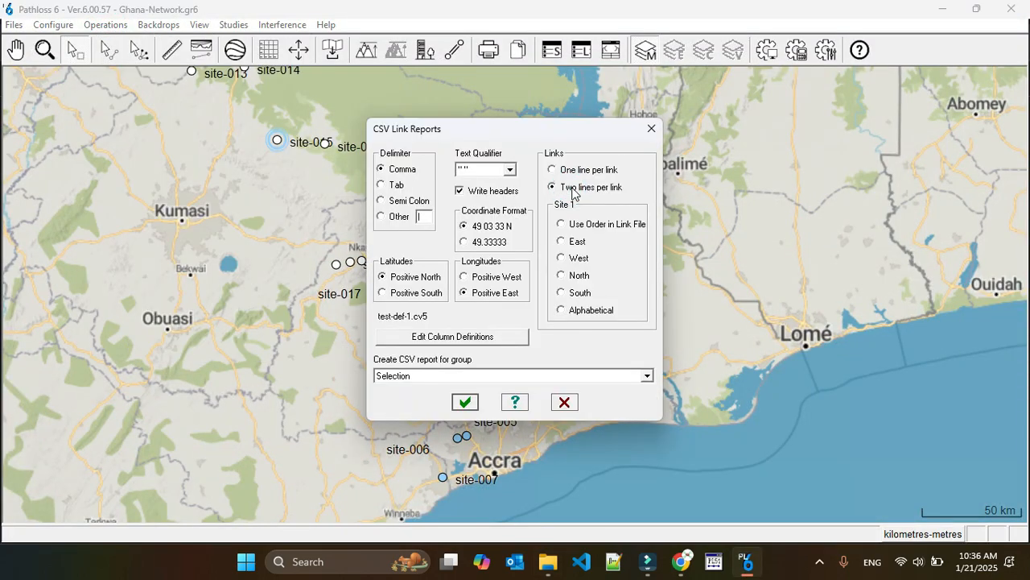
Generate the two-line CSV report and save it over the existing link-report file on the Desktop
{"action": "left_click", "coordinate": [465, 402]}
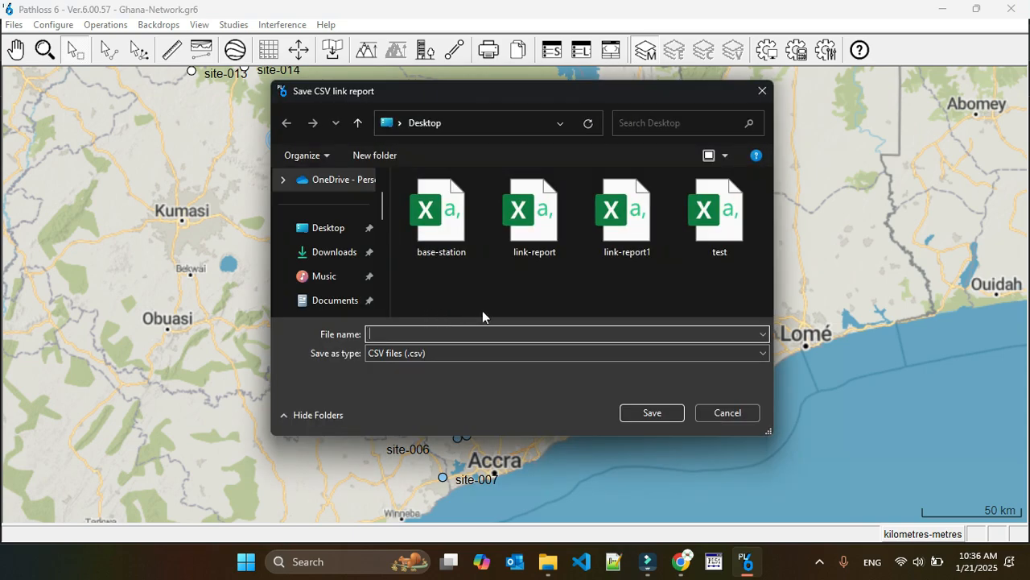
{"action": "left_click", "coordinate": [520, 199]}
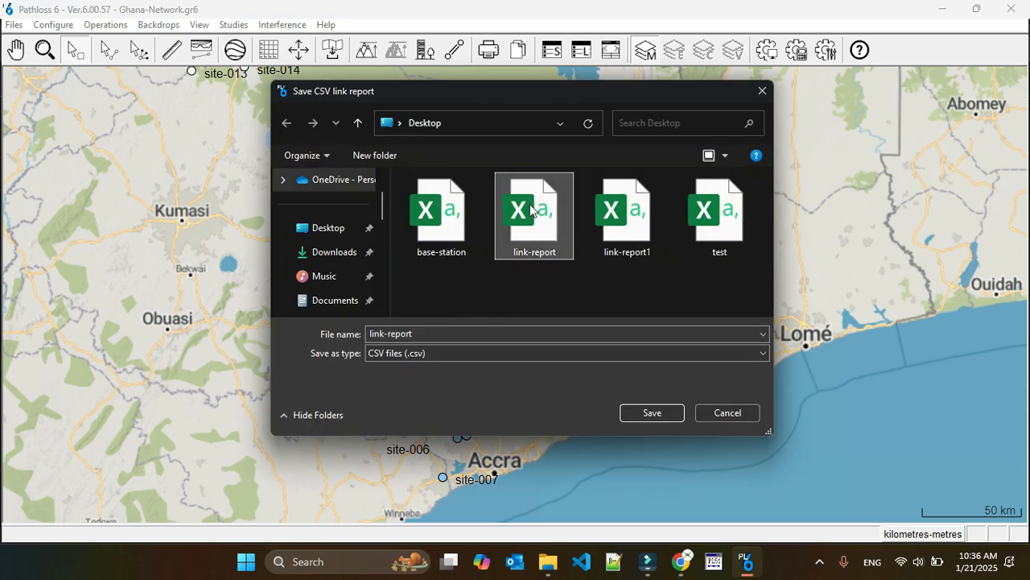
{"action": "double_click", "coordinate": [530, 203]}
{"action": "left_click", "coordinate": [552, 279]}
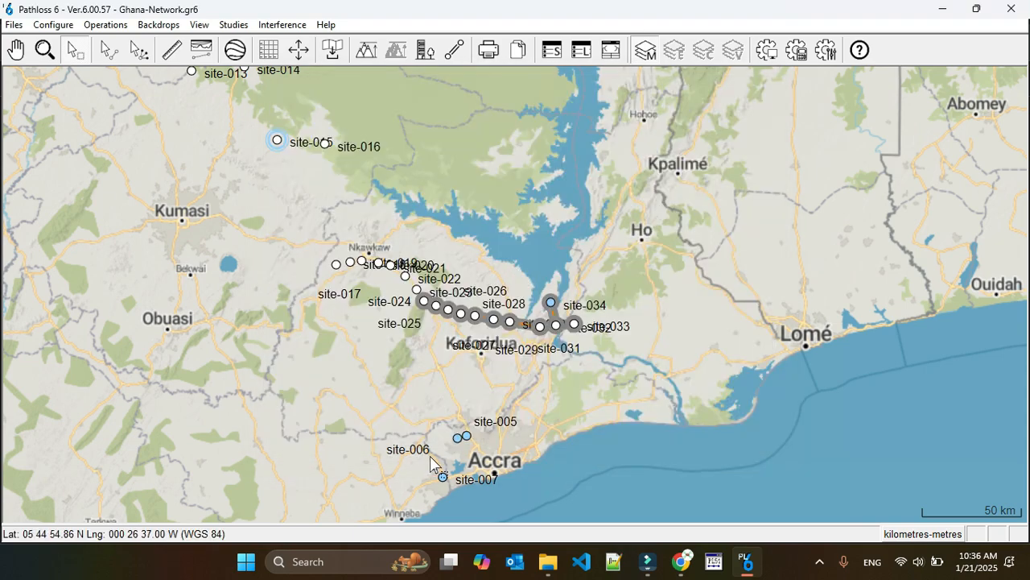
Open the new link-report file in Excel and fit the TX power and RX threshold level columns to their contents
{"action": "left_click", "coordinate": [548, 561]}
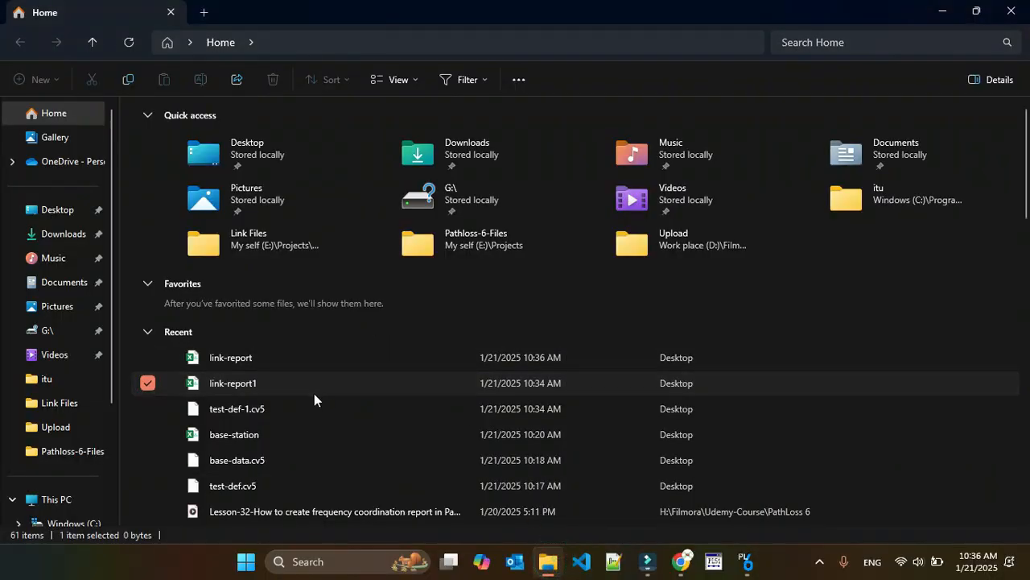
{"action": "double_click", "coordinate": [261, 358]}
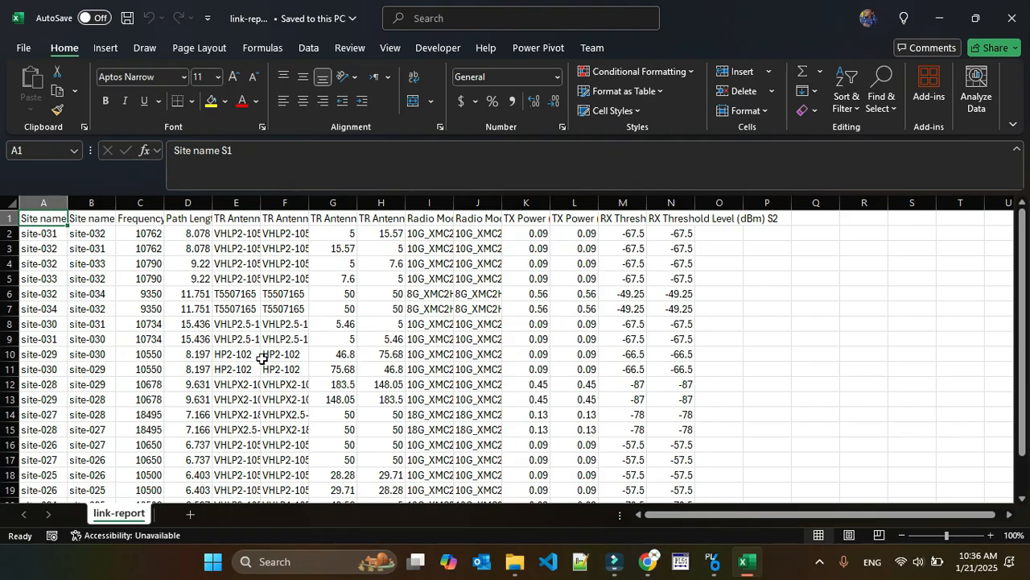
{"action": "scroll", "coordinate": [257, 403], "scroll_direction": "down", "scroll_amount": 4}
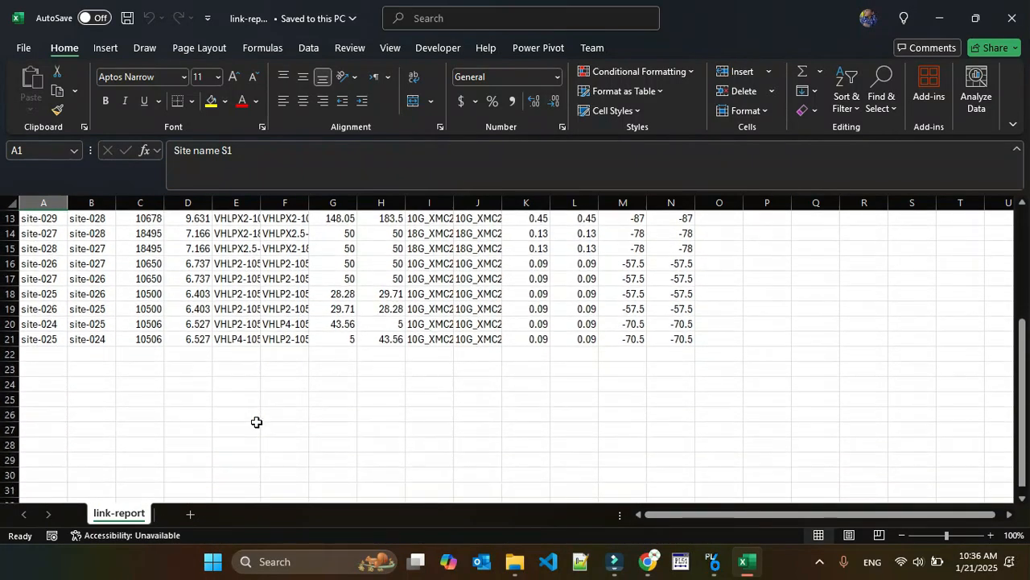
{"action": "scroll", "coordinate": [256, 421], "scroll_direction": "up", "scroll_amount": 4}
{"action": "double_click", "coordinate": [694, 203]}
{"action": "double_click", "coordinate": [646, 203]}
{"action": "double_click", "coordinate": [599, 203]}
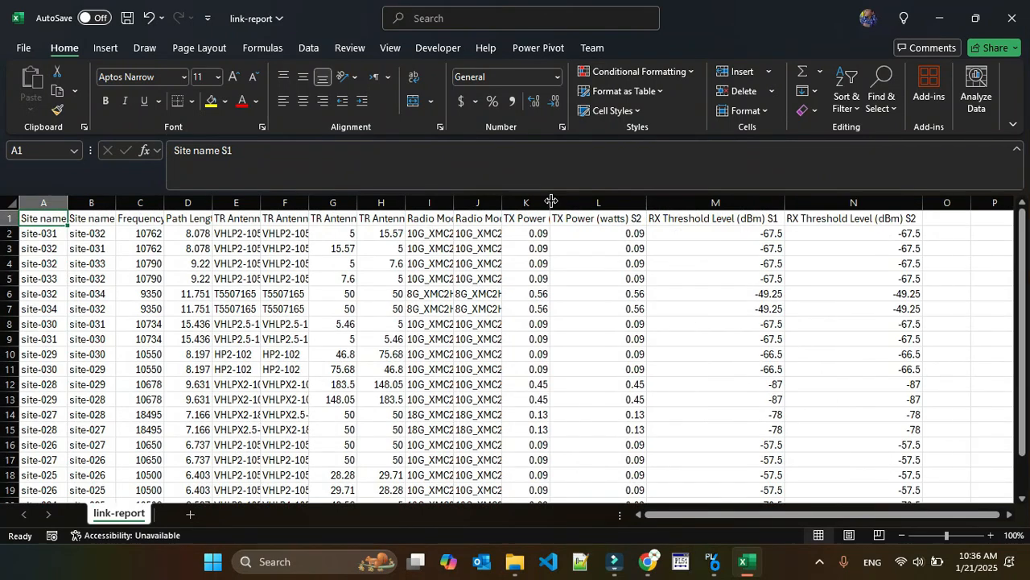
{"action": "double_click", "coordinate": [551, 201]}
Examine the site names in rows 2 and 3 to compare the two directions of the first link
{"action": "left_click", "coordinate": [34, 234]}
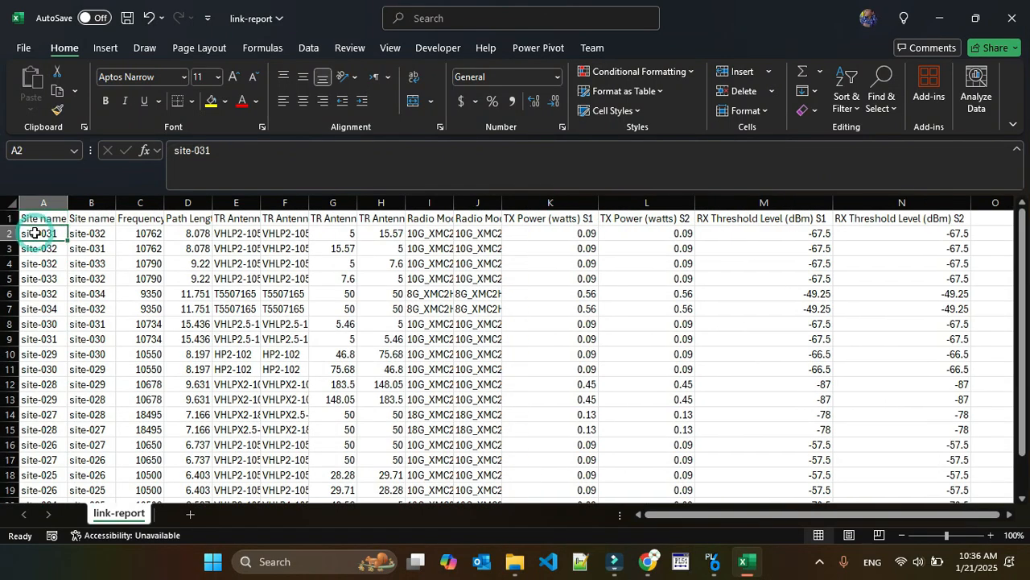
{"action": "key", "text": "Tab"}
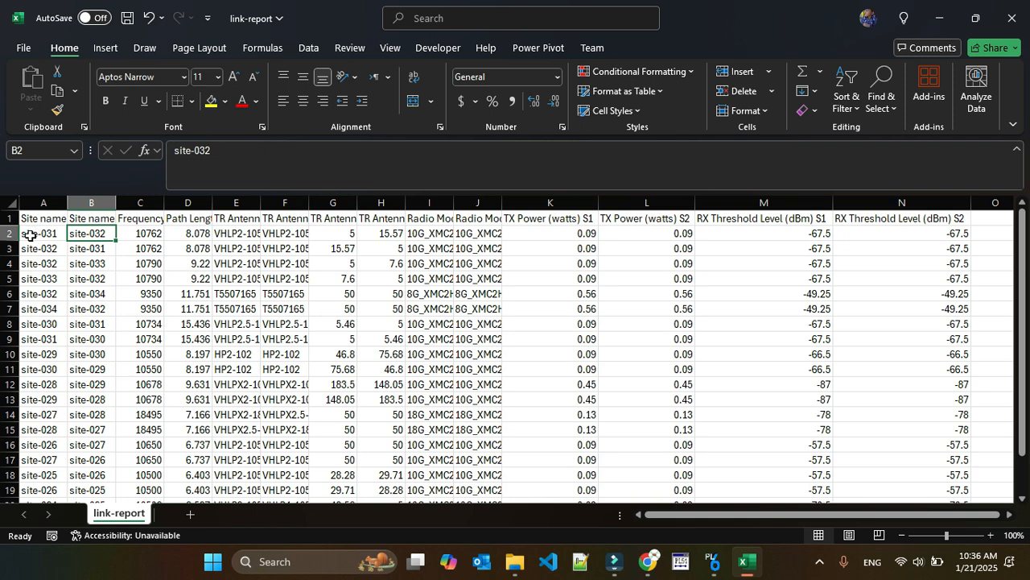
{"action": "left_click_drag", "start_coordinate": [33, 233], "coordinate": [88, 247]}
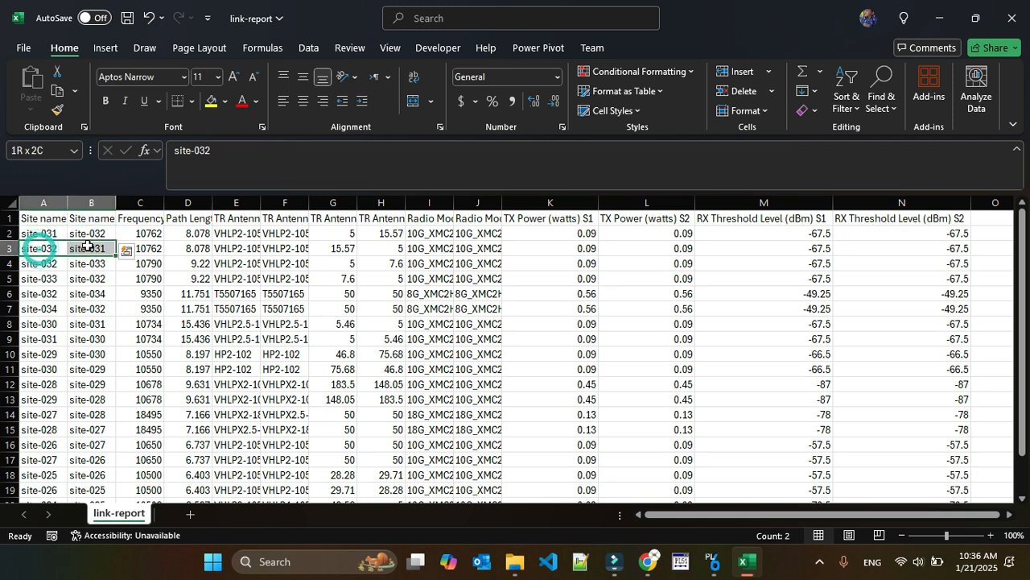
Fit the frequency column and both TR antenna model columns to their contents
{"action": "double_click", "coordinate": [164, 202]}
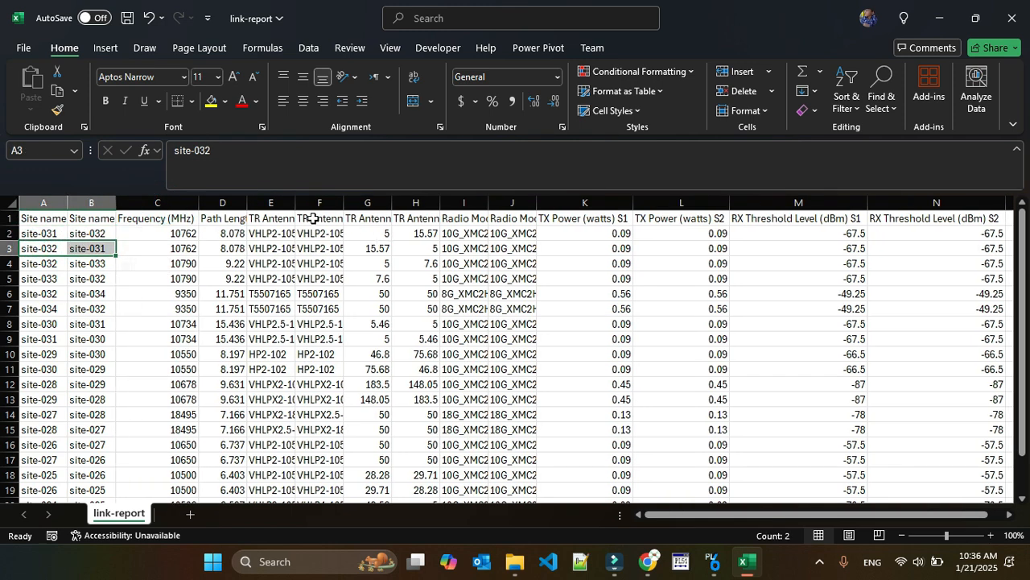
{"action": "double_click", "coordinate": [296, 202]}
{"action": "double_click", "coordinate": [398, 202]}
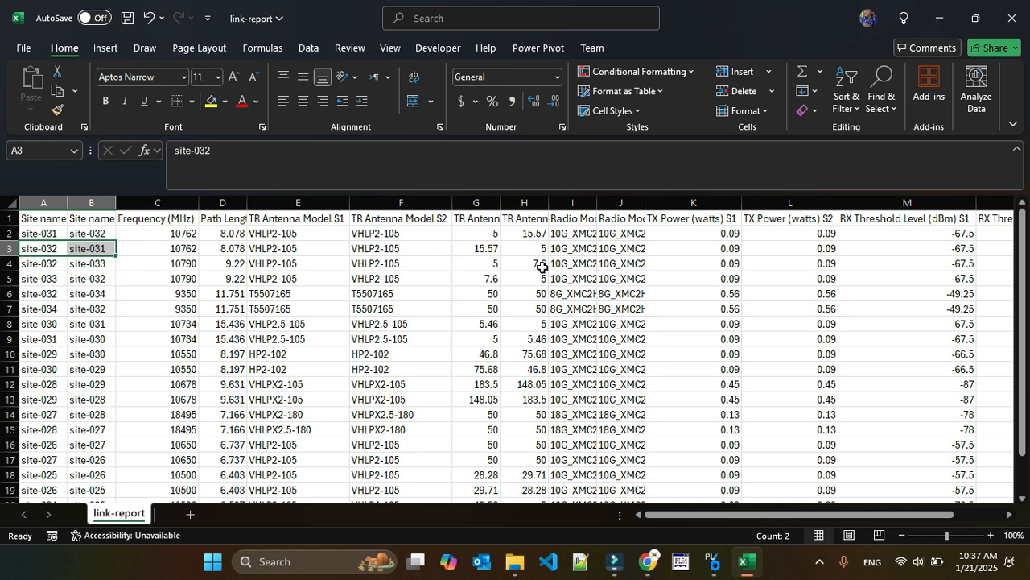
Fit both TR antenna height columns to their contents and compare the site 1 and site 2 heights in rows 2 and 3
{"action": "double_click", "coordinate": [497, 199]}
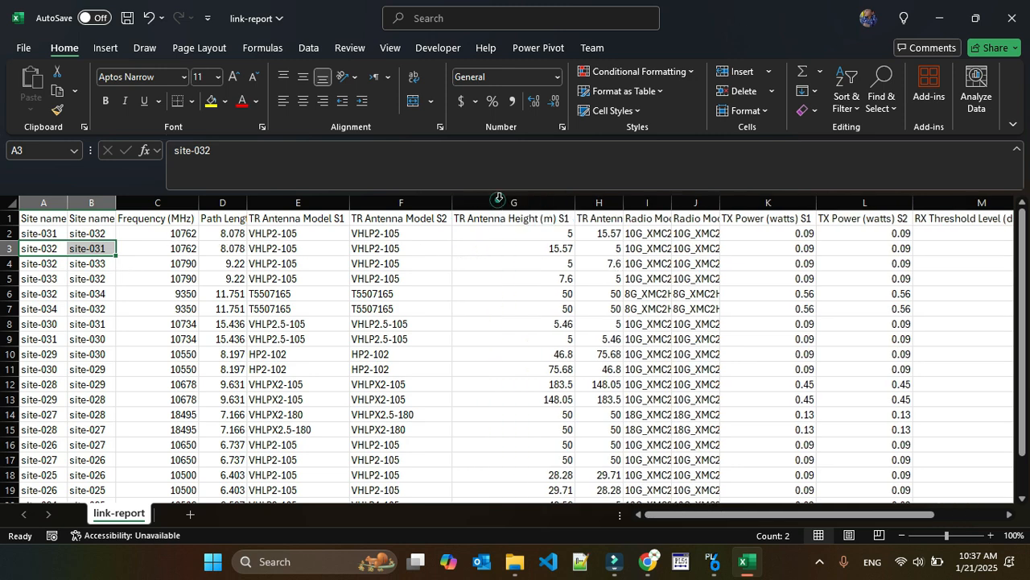
{"action": "double_click", "coordinate": [621, 202]}
{"action": "left_click_drag", "start_coordinate": [525, 232], "coordinate": [643, 248]}
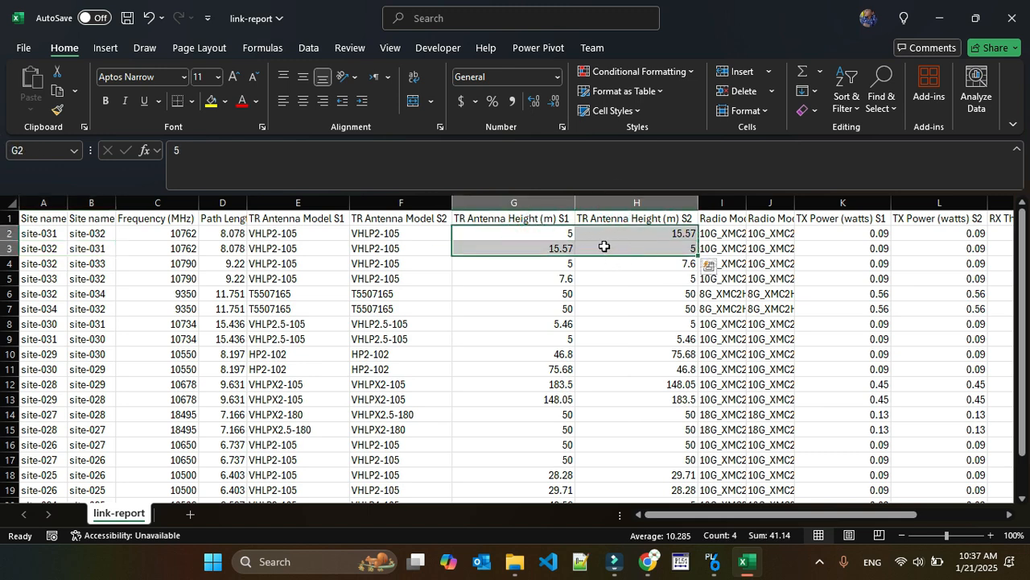
{"action": "left_click", "coordinate": [521, 230]}
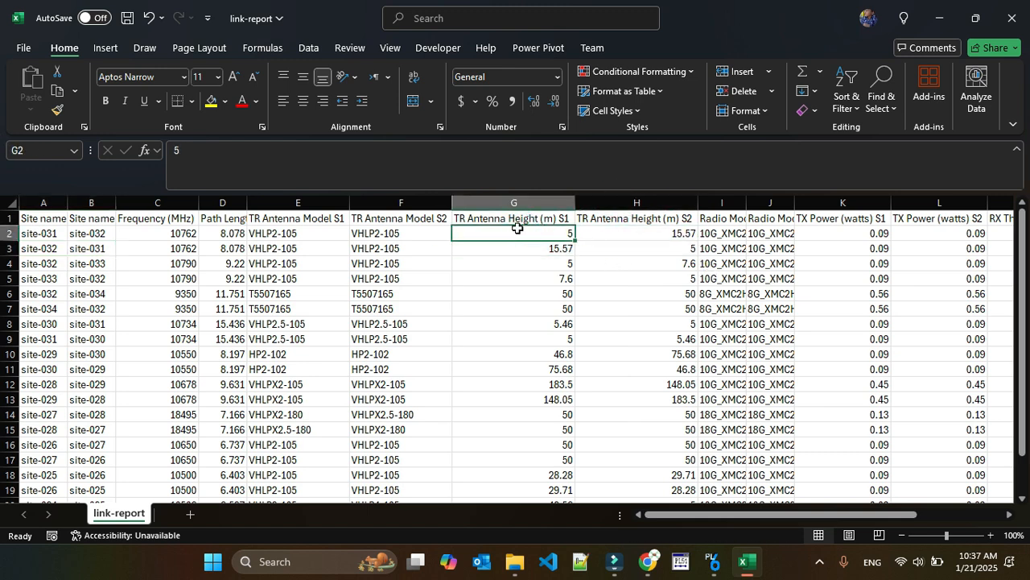
{"action": "left_click", "coordinate": [625, 240]}
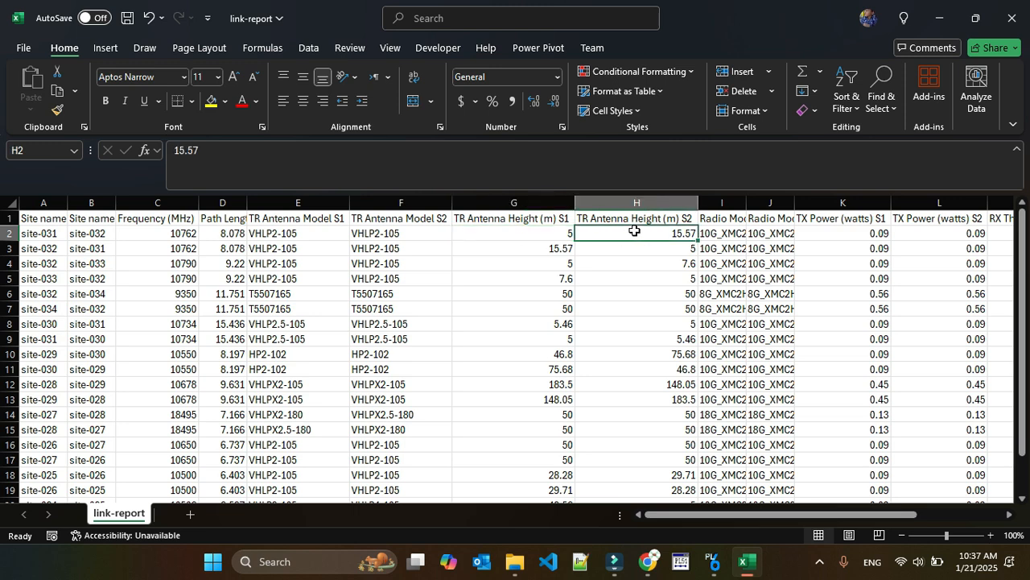
{"action": "left_click", "coordinate": [527, 247]}
{"action": "left_click", "coordinate": [624, 246]}
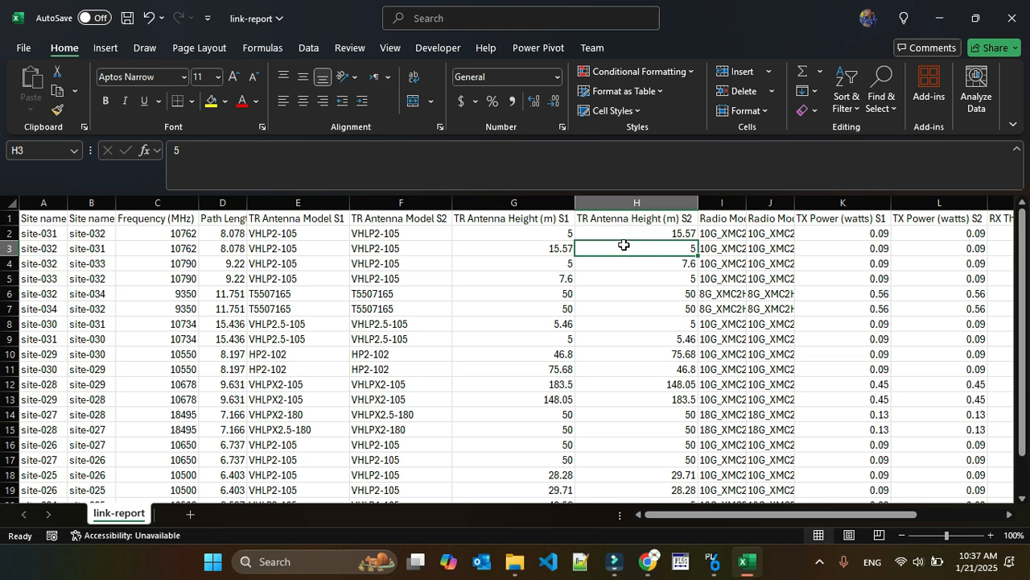
Close the link-report workbook without saving the changes
{"action": "left_click", "coordinate": [1012, 18]}
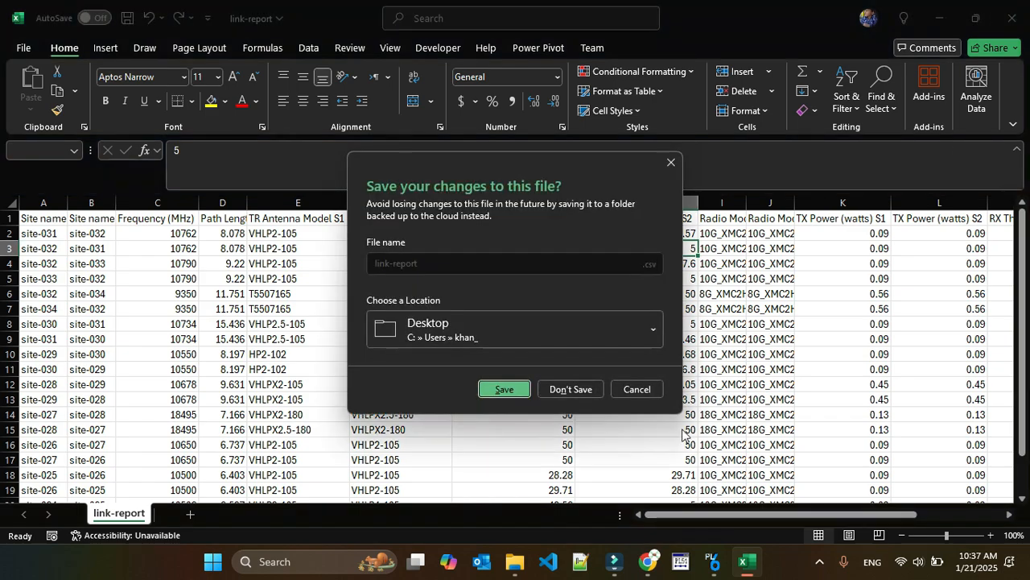
{"action": "left_click", "coordinate": [562, 389]}
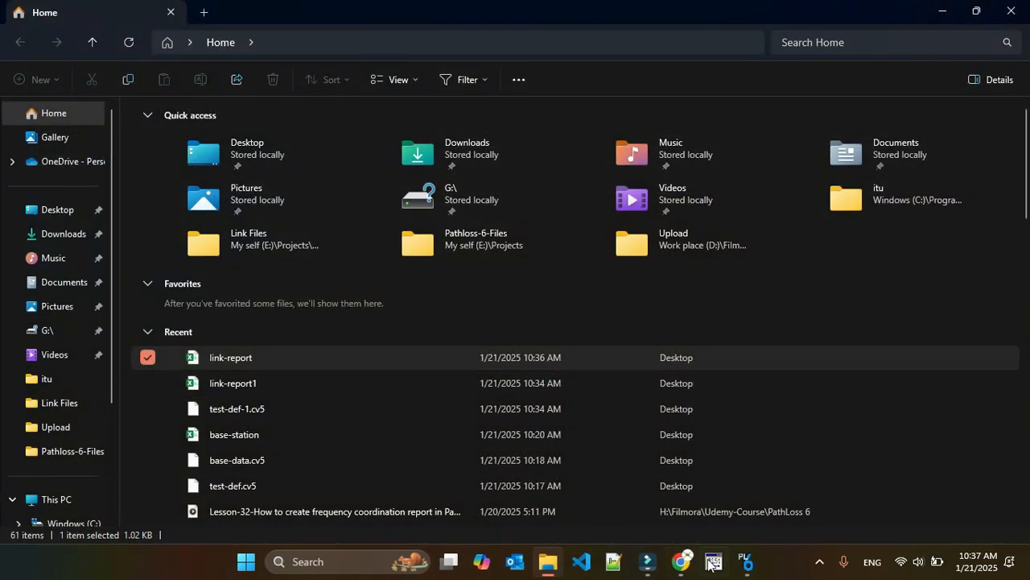